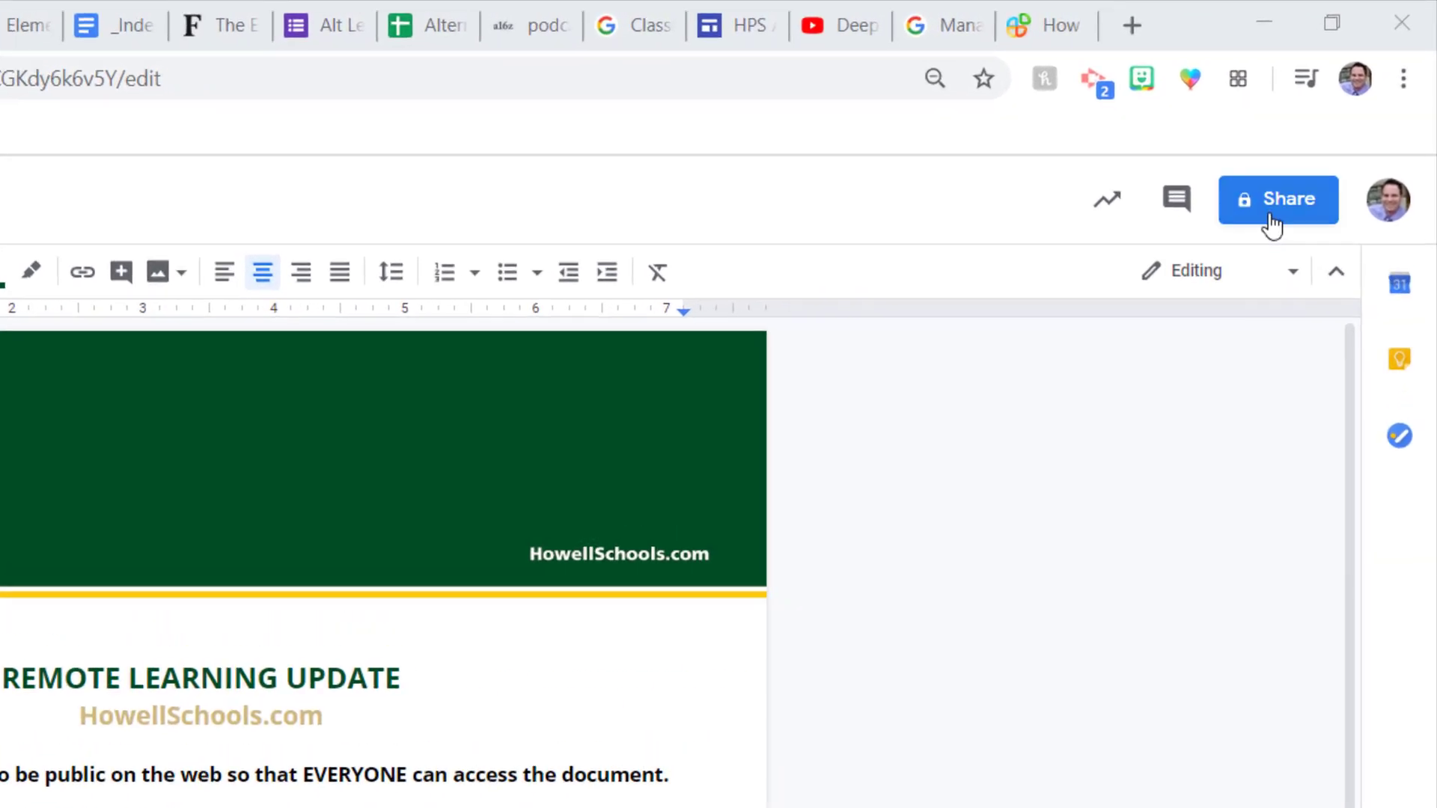
- Turn on link sharing for REMOTE LEARNING UPDATE and copy the document link
left_click(1280, 193)
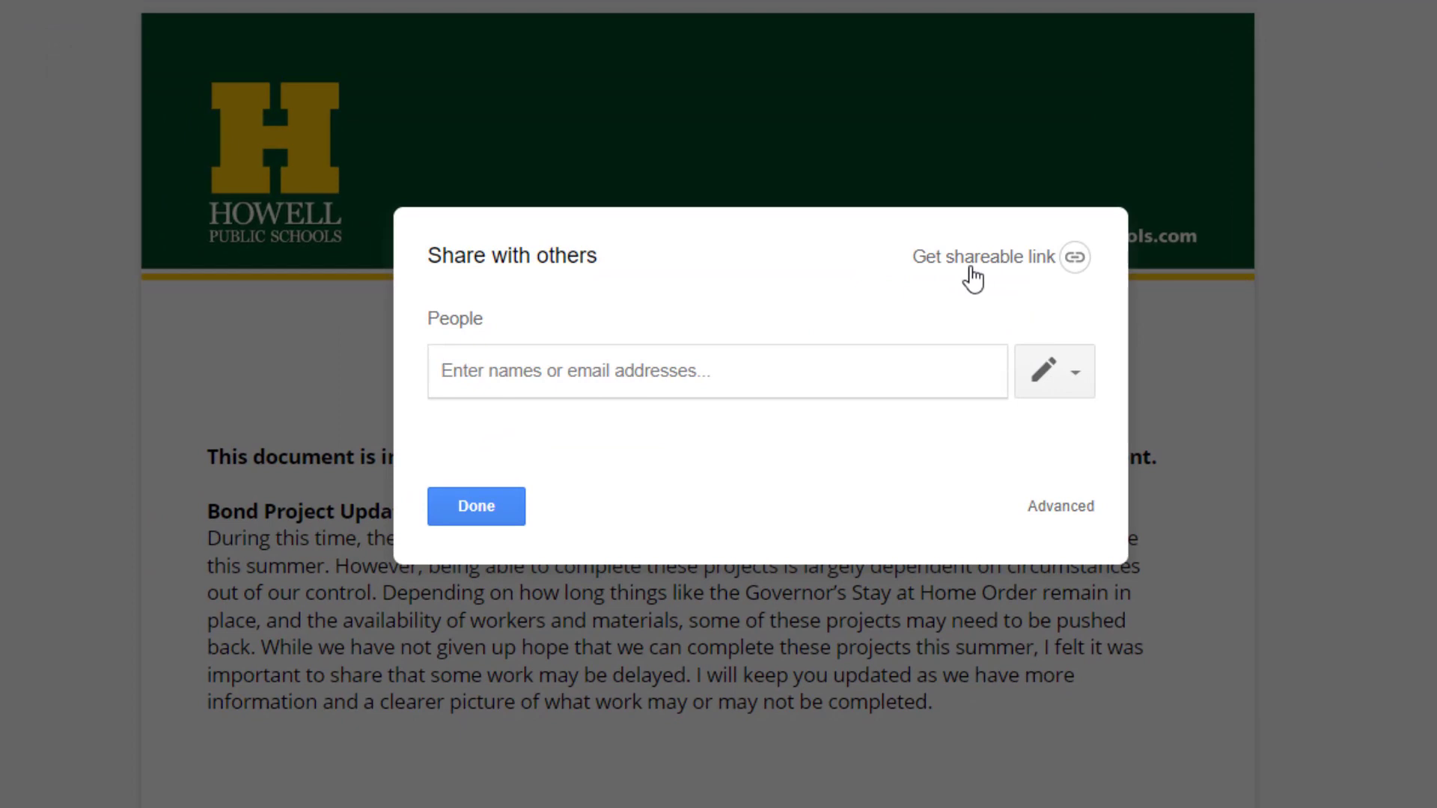
left_click(1036, 261)
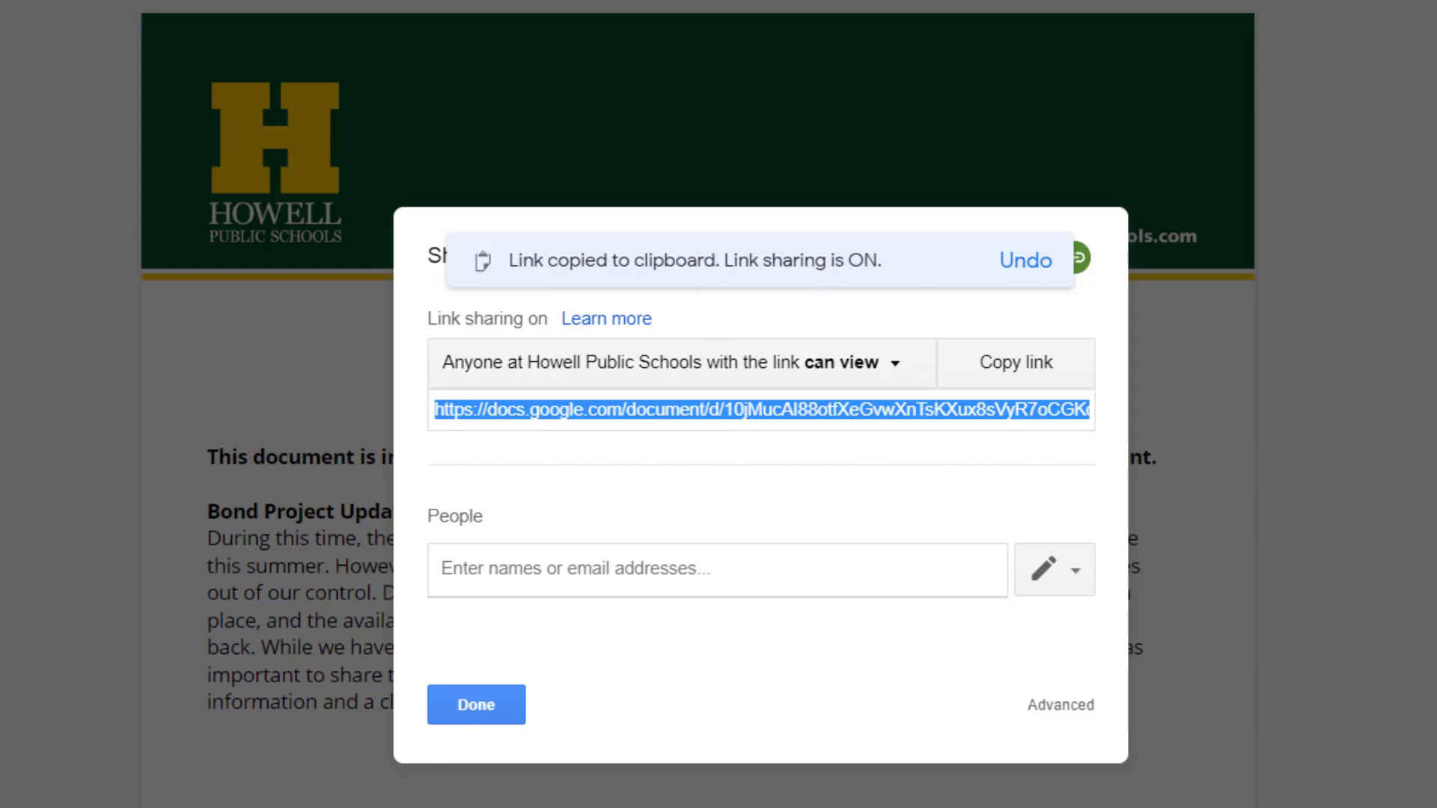
- Open the document link from the parents' email, then request access on the permission page
left_click(868, 737)
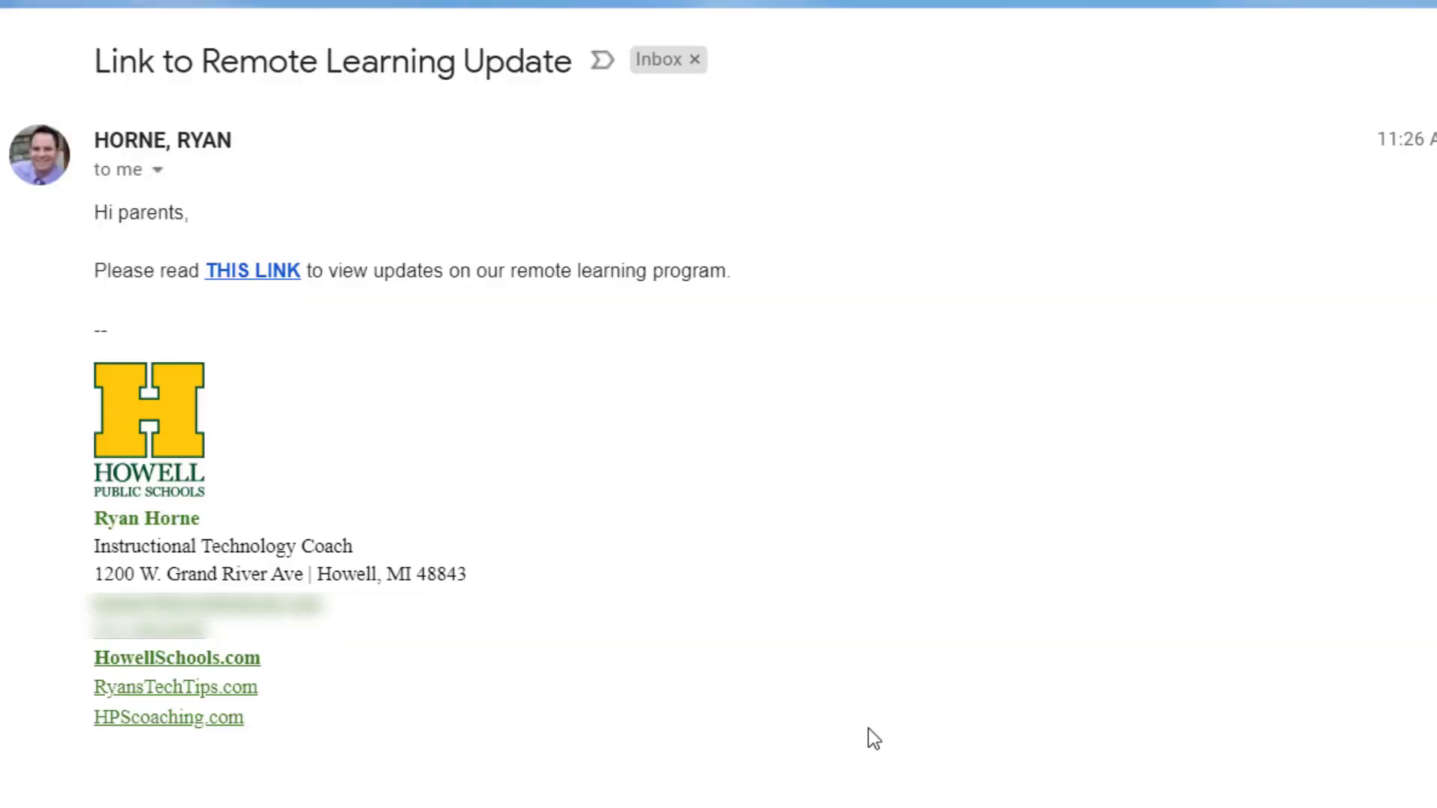
left_click(262, 287)
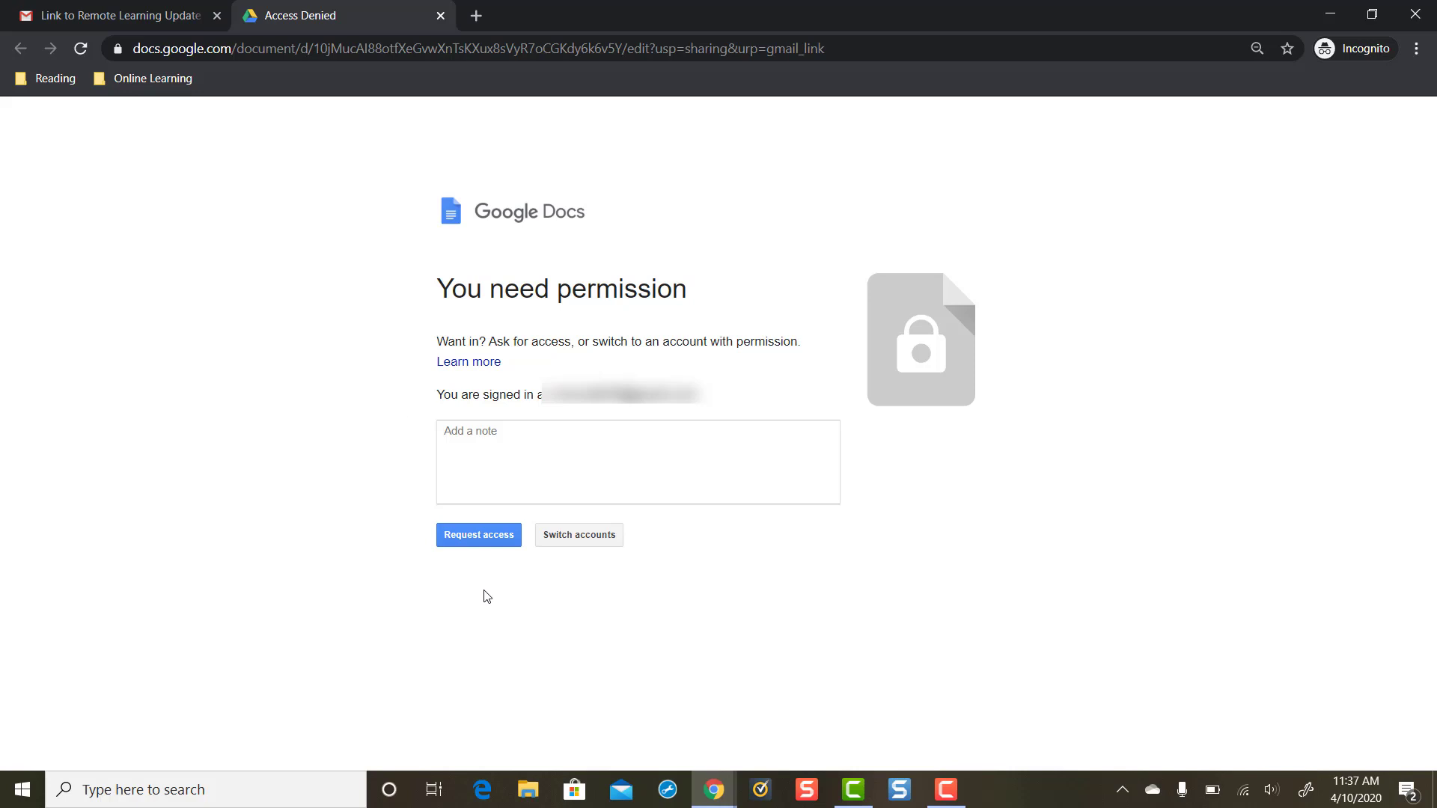
left_click(478, 536)
left_click(714, 789)
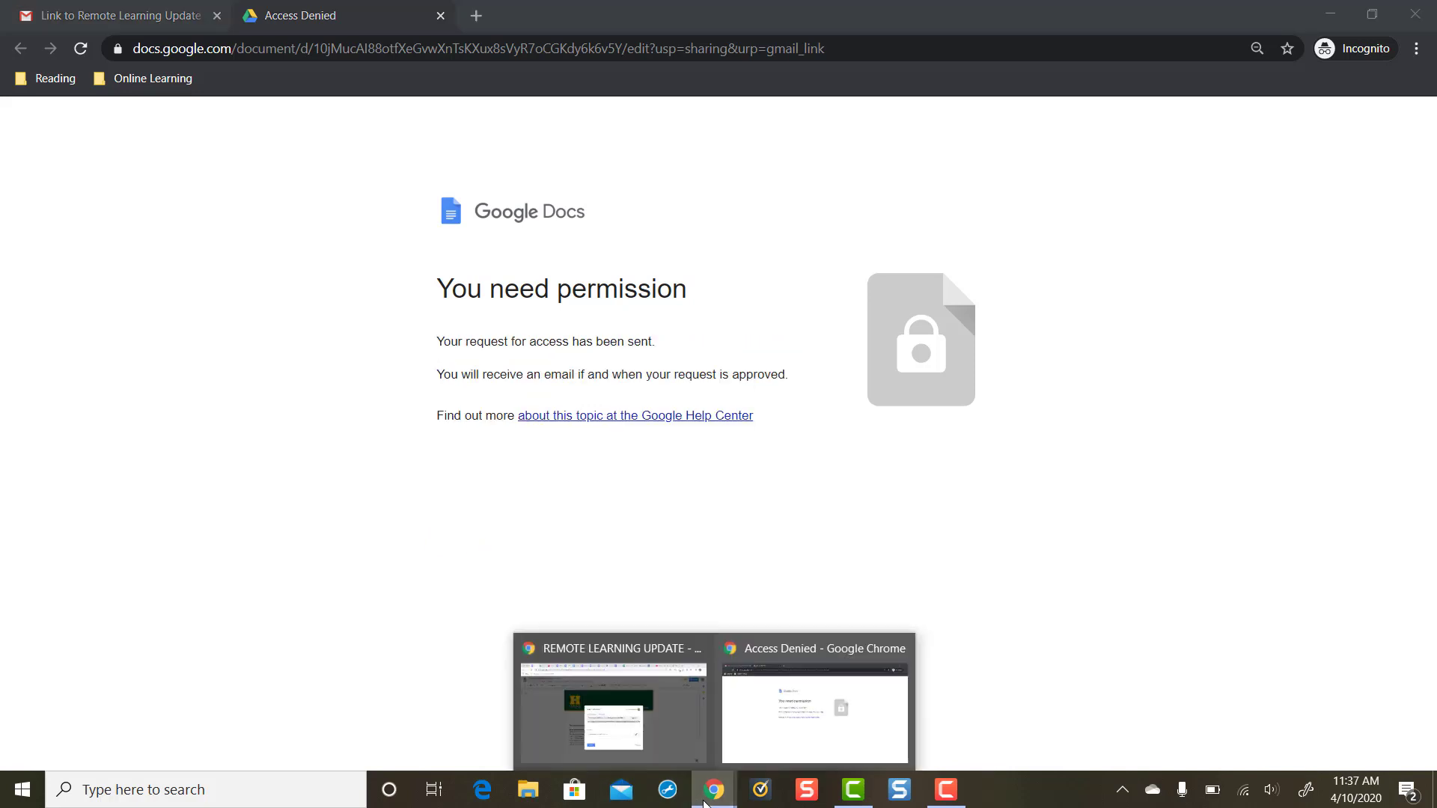
- Read the access-request email in Gmail, then return to the REMOTE LEARNING UPDATE document
left_click(630, 639)
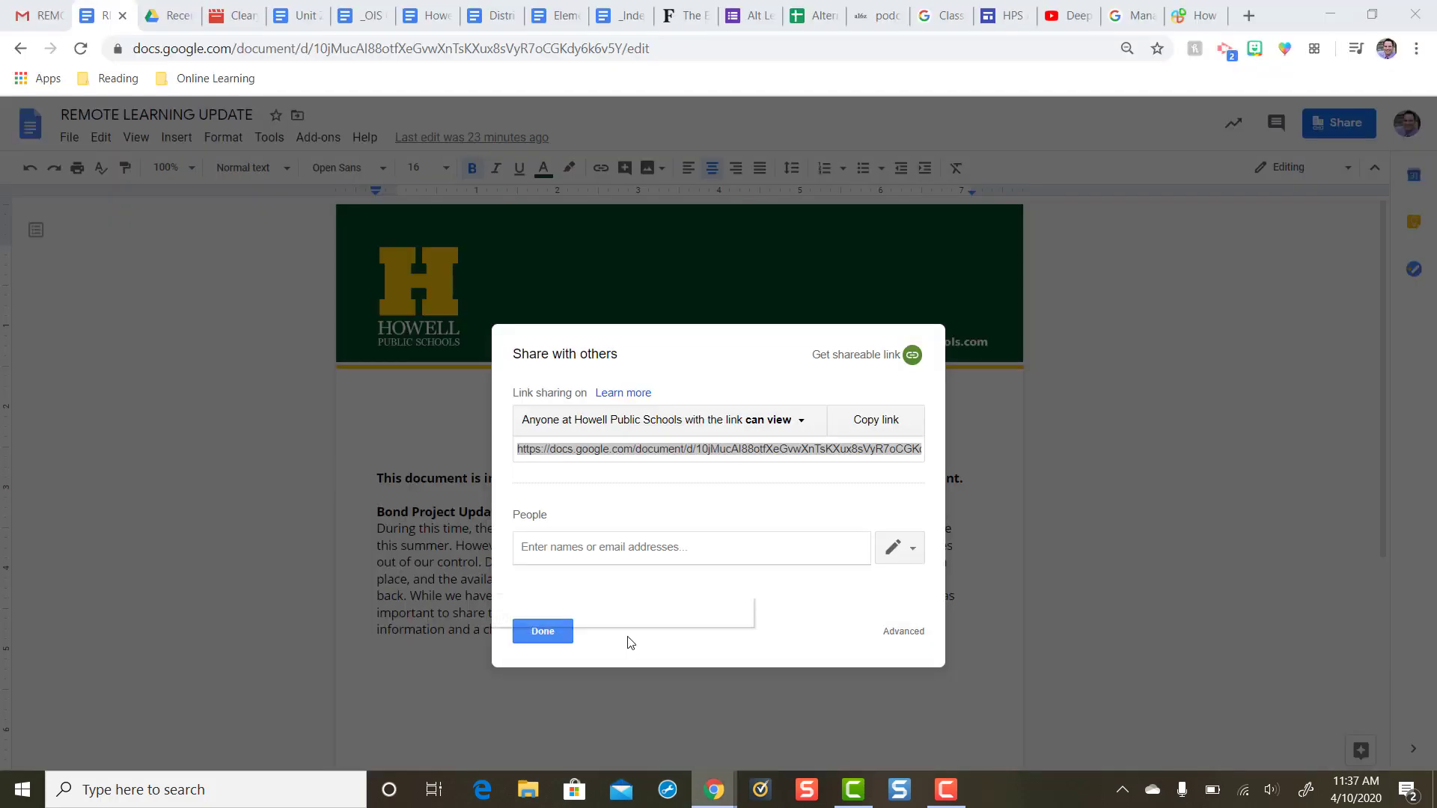
left_click(19, 10)
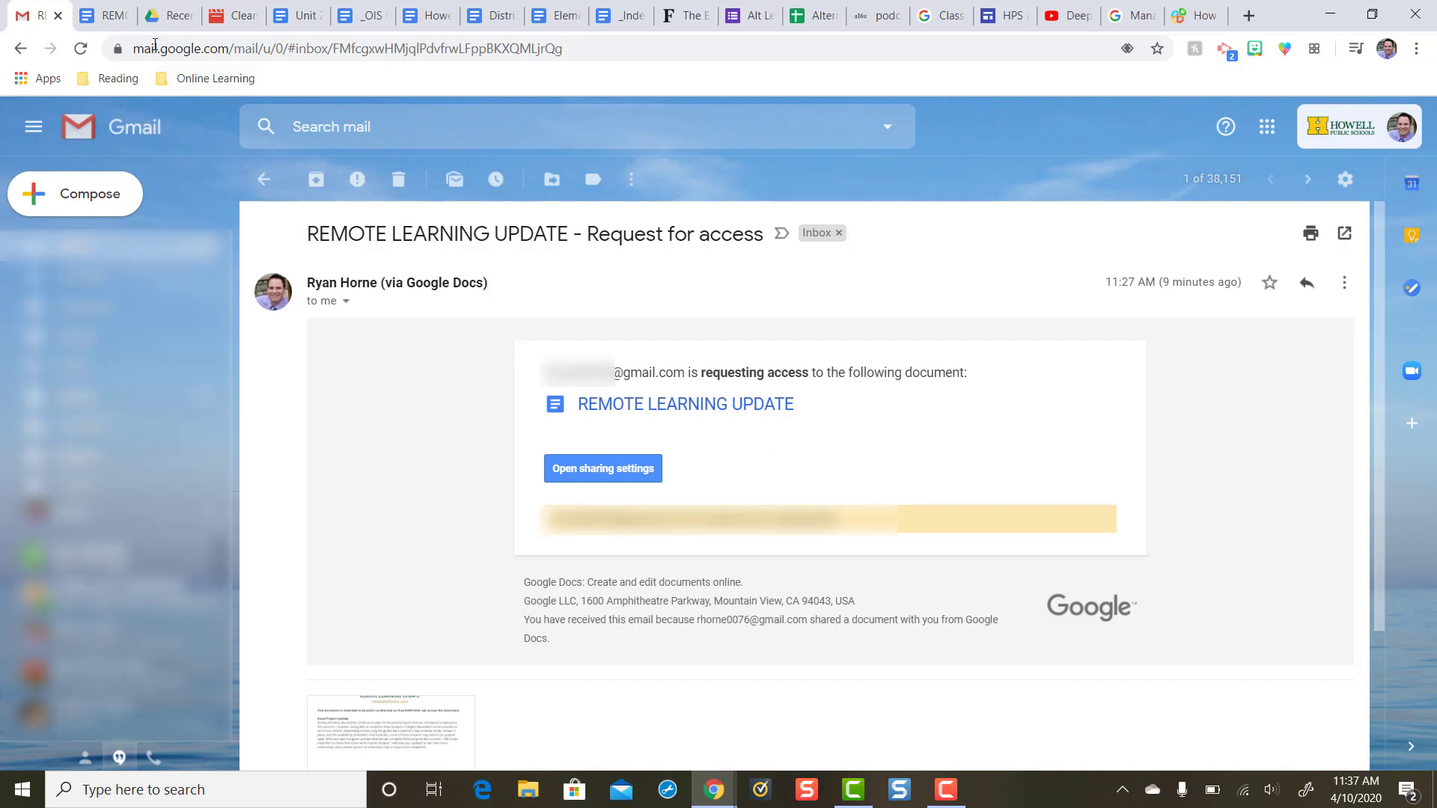
left_click(110, 15)
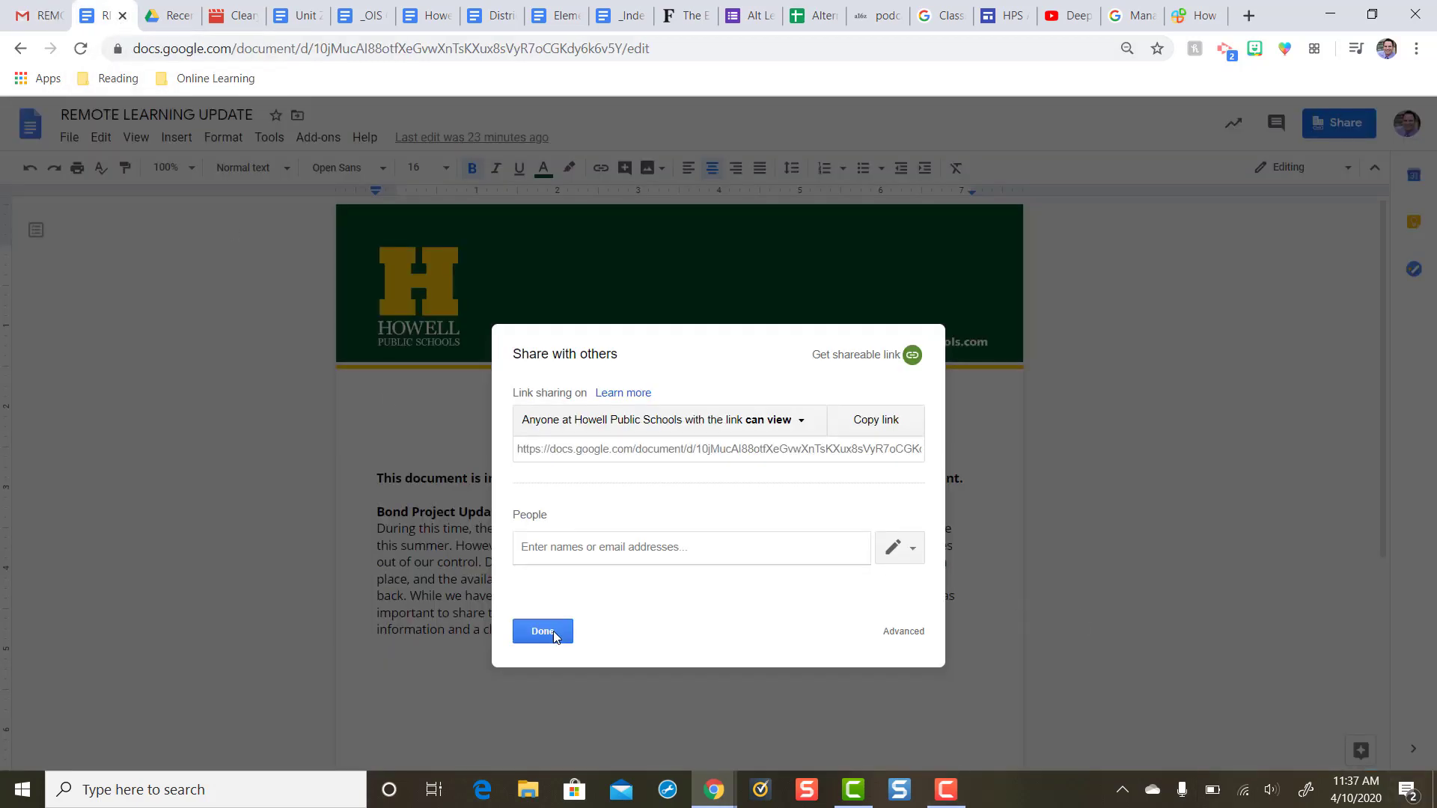
- Close the sharing window and reopen the document's sharing options
left_click(552, 632)
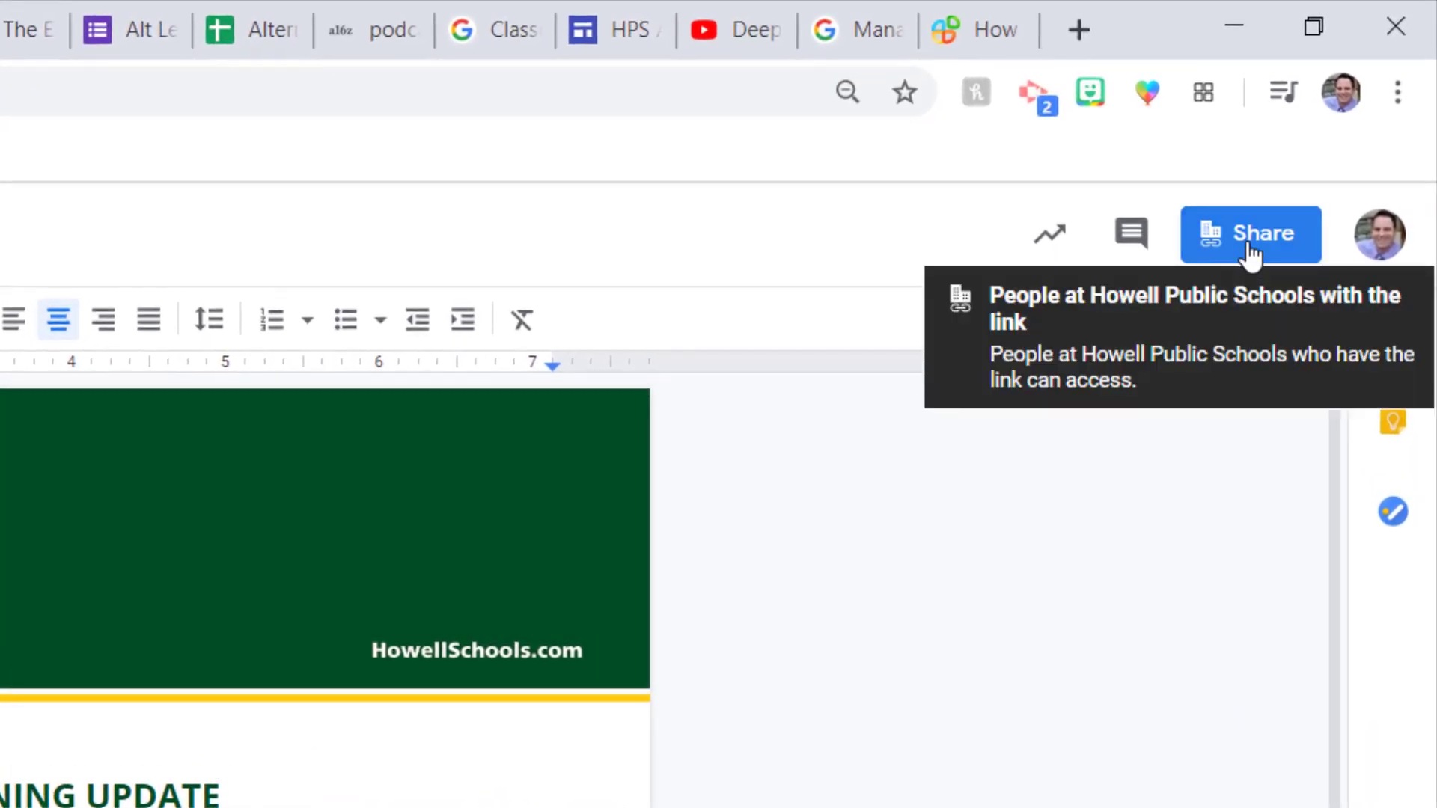
left_click(1250, 259)
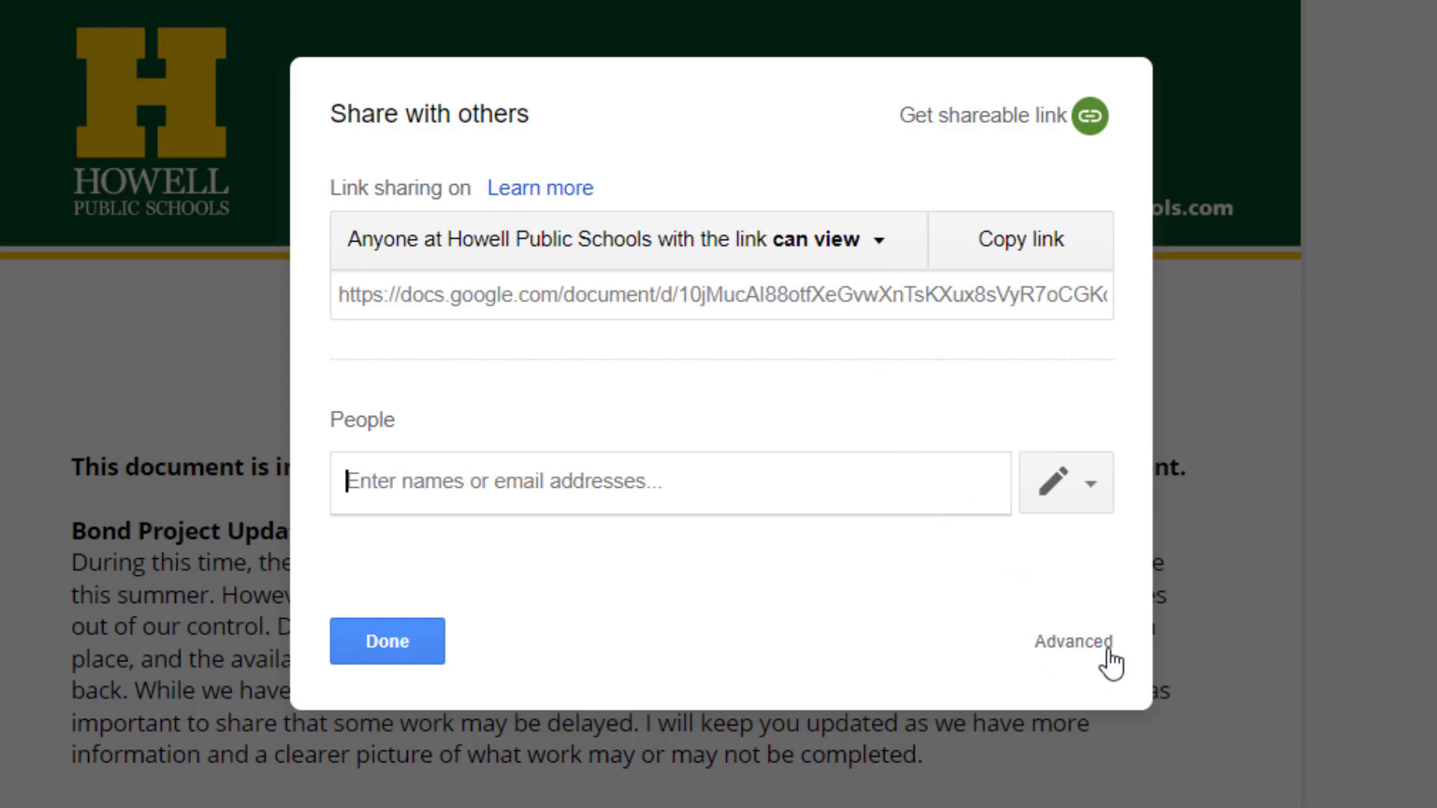
- In advanced sharing, set link access to 'On - Public on the web', Can view, and save
left_click(1069, 652)
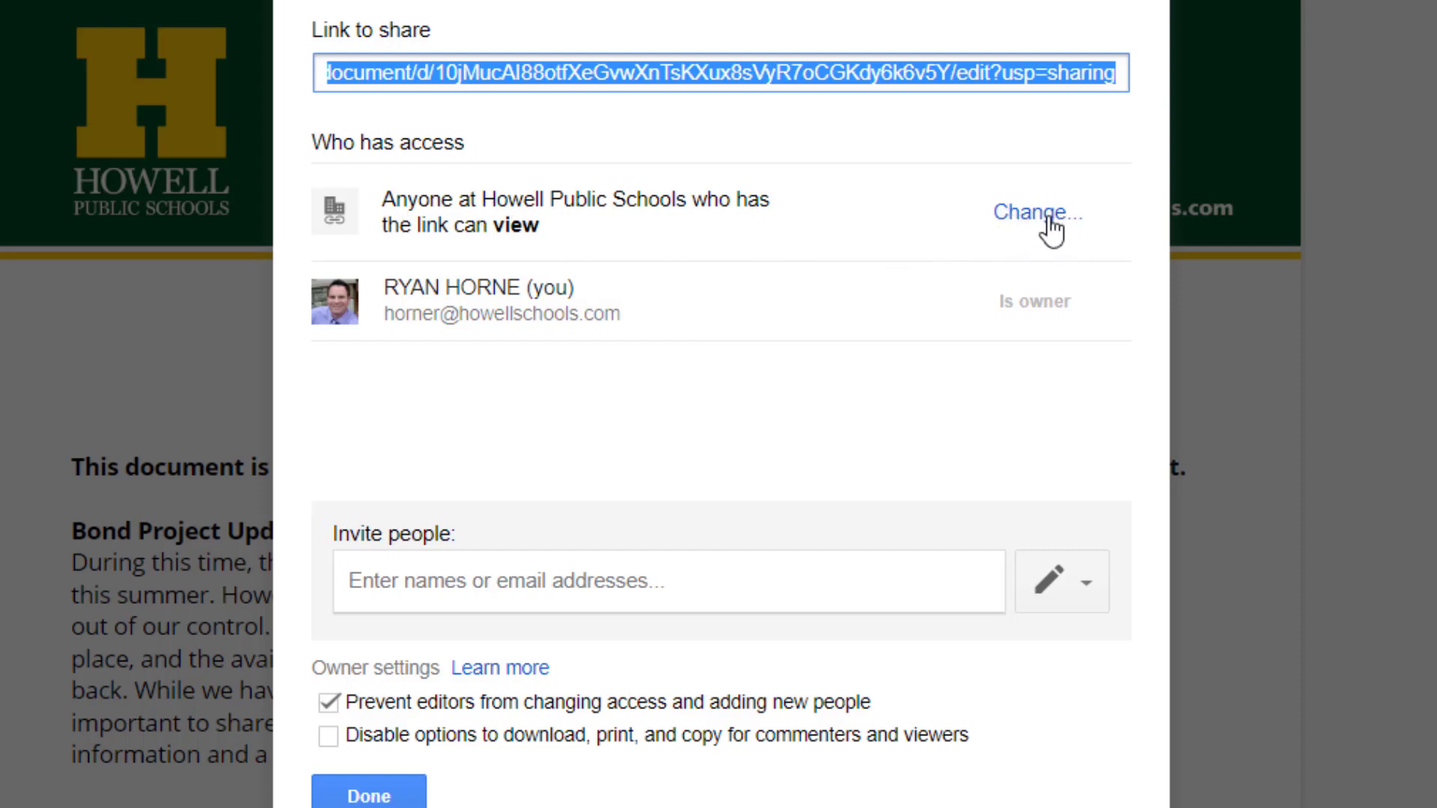
left_click(1036, 215)
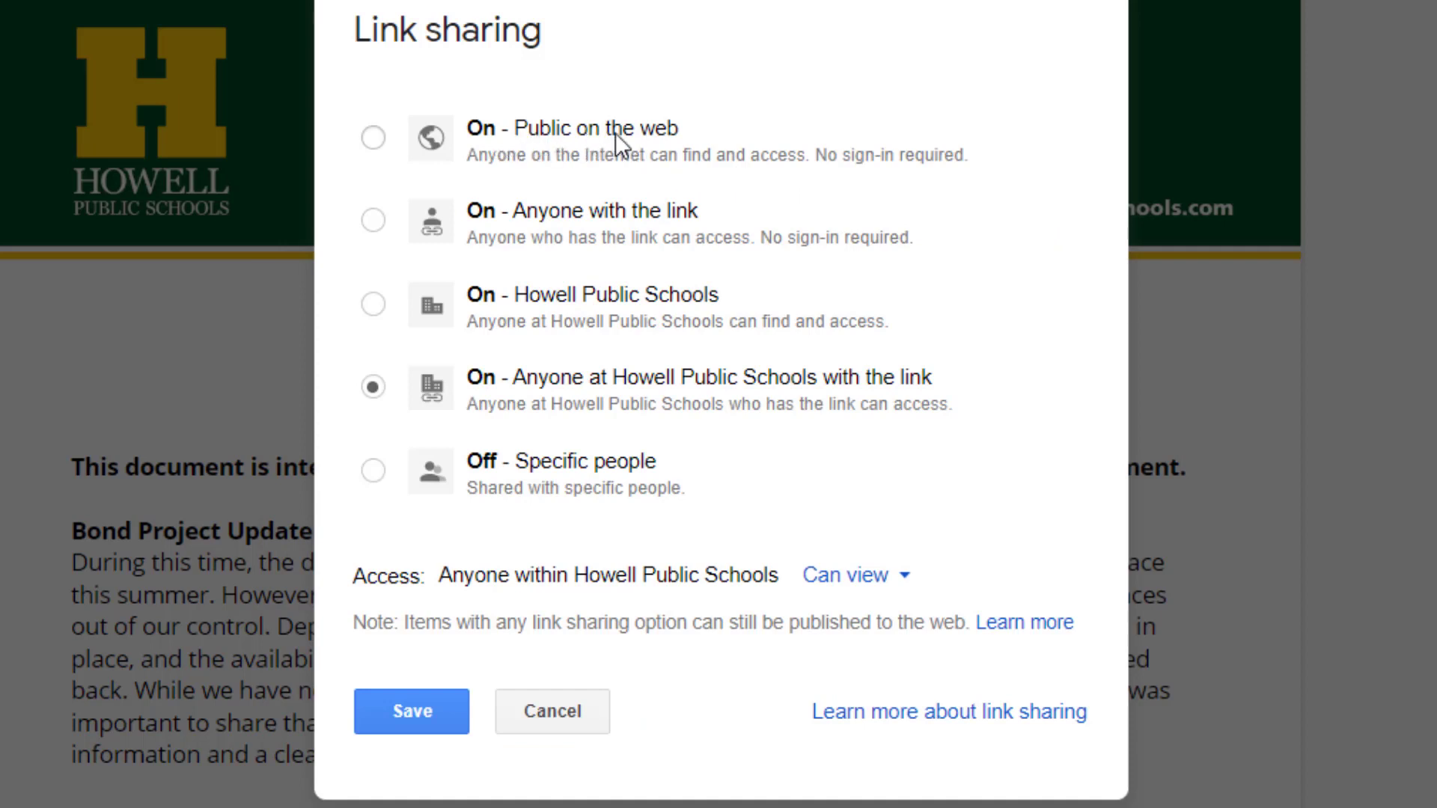
left_click(373, 137)
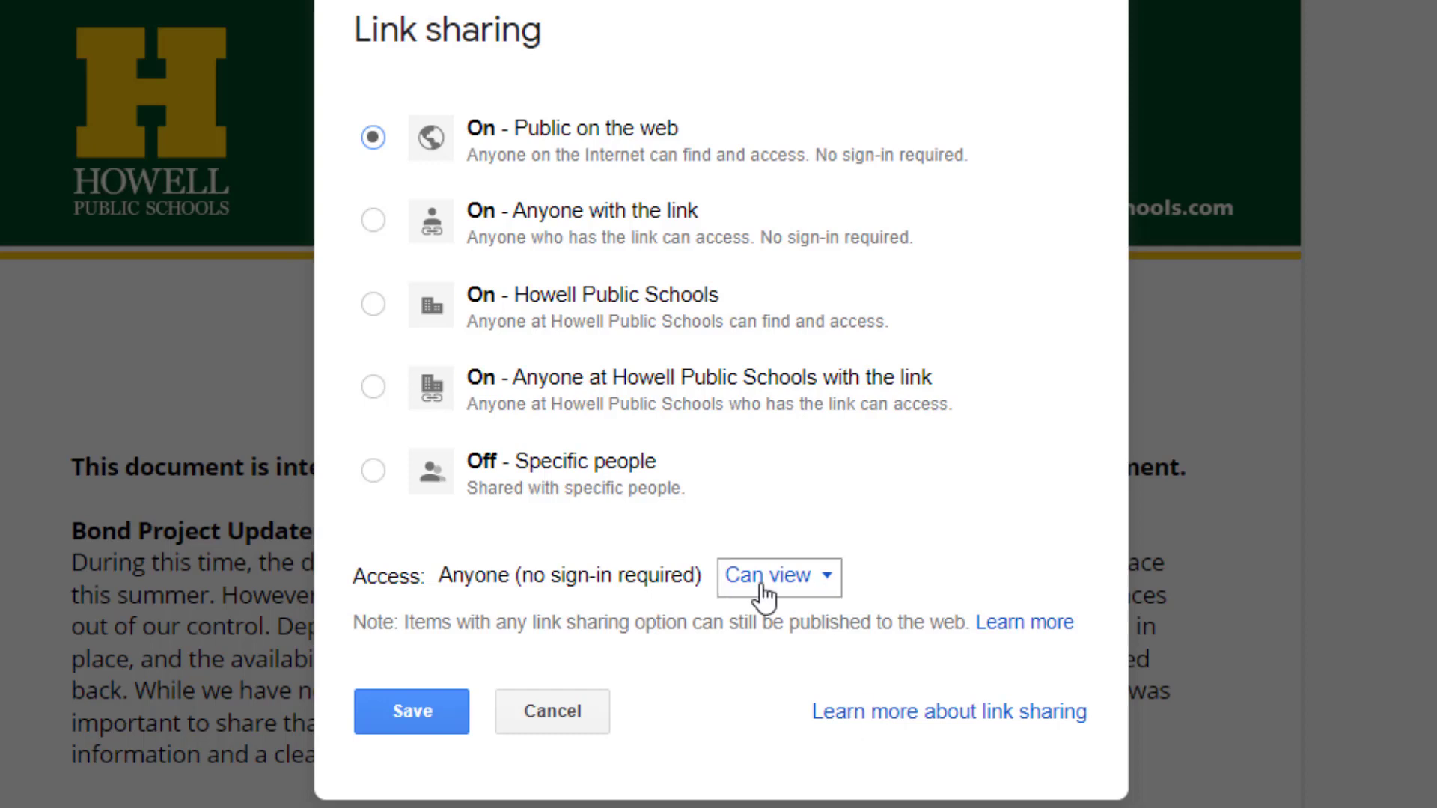
left_click(780, 588)
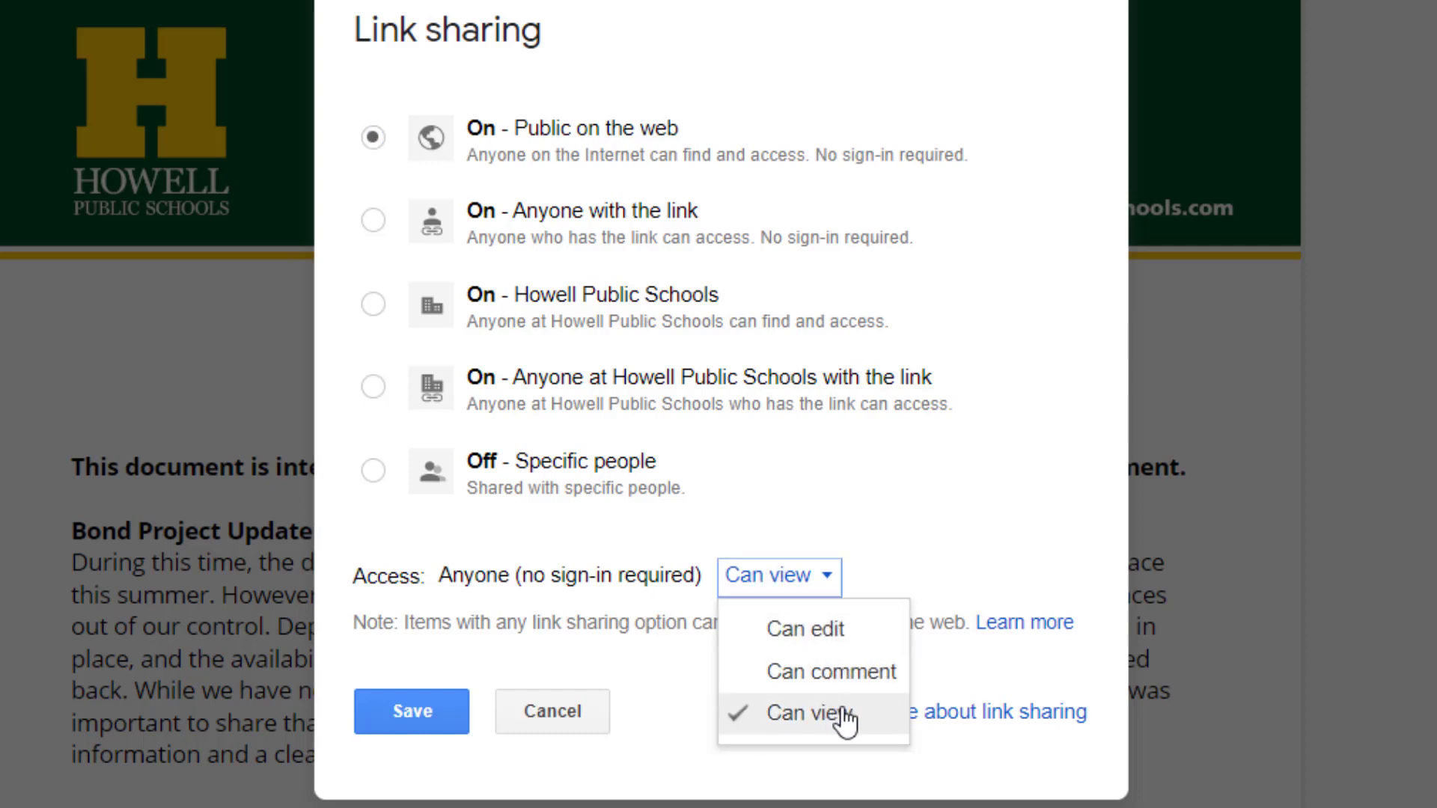
left_click(839, 714)
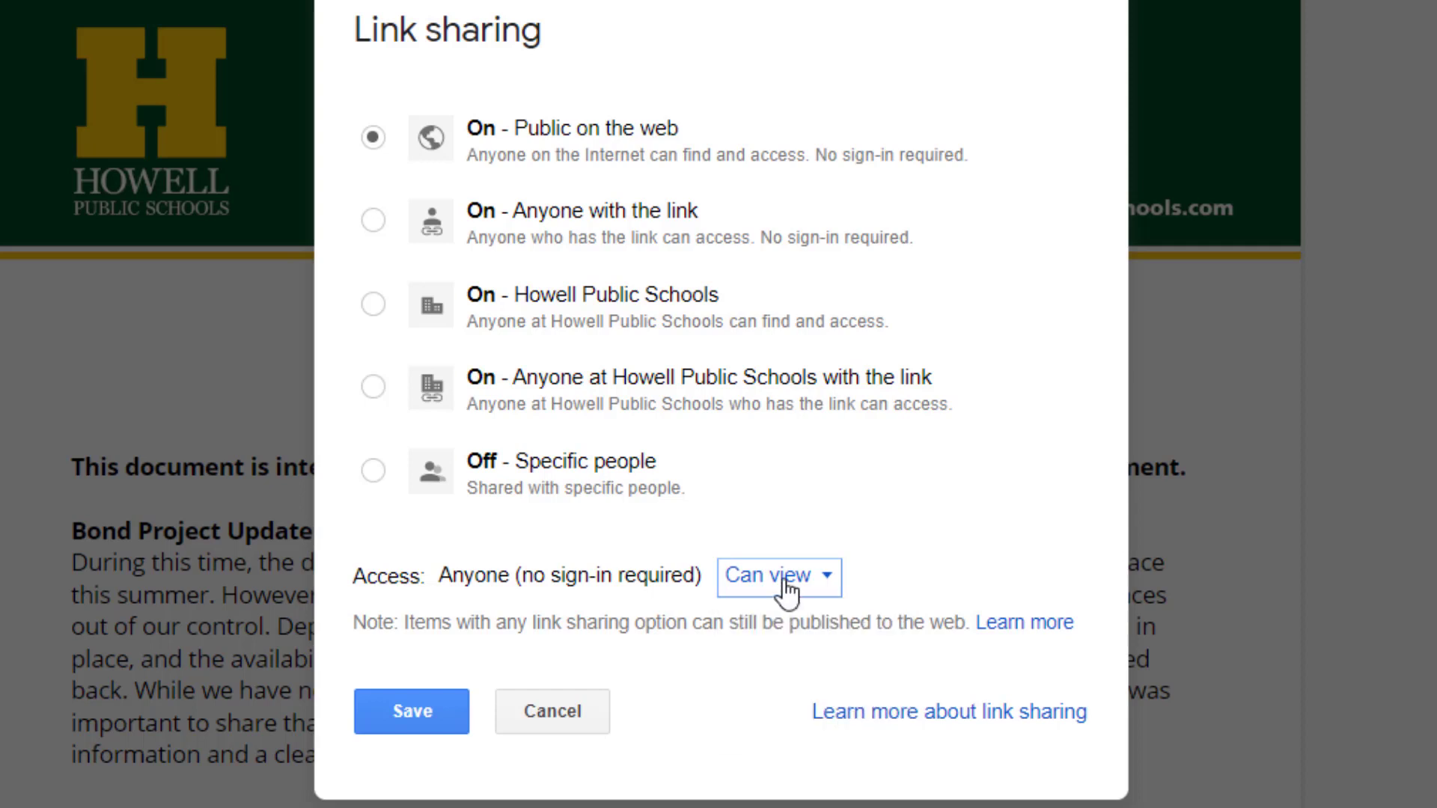
left_click(416, 714)
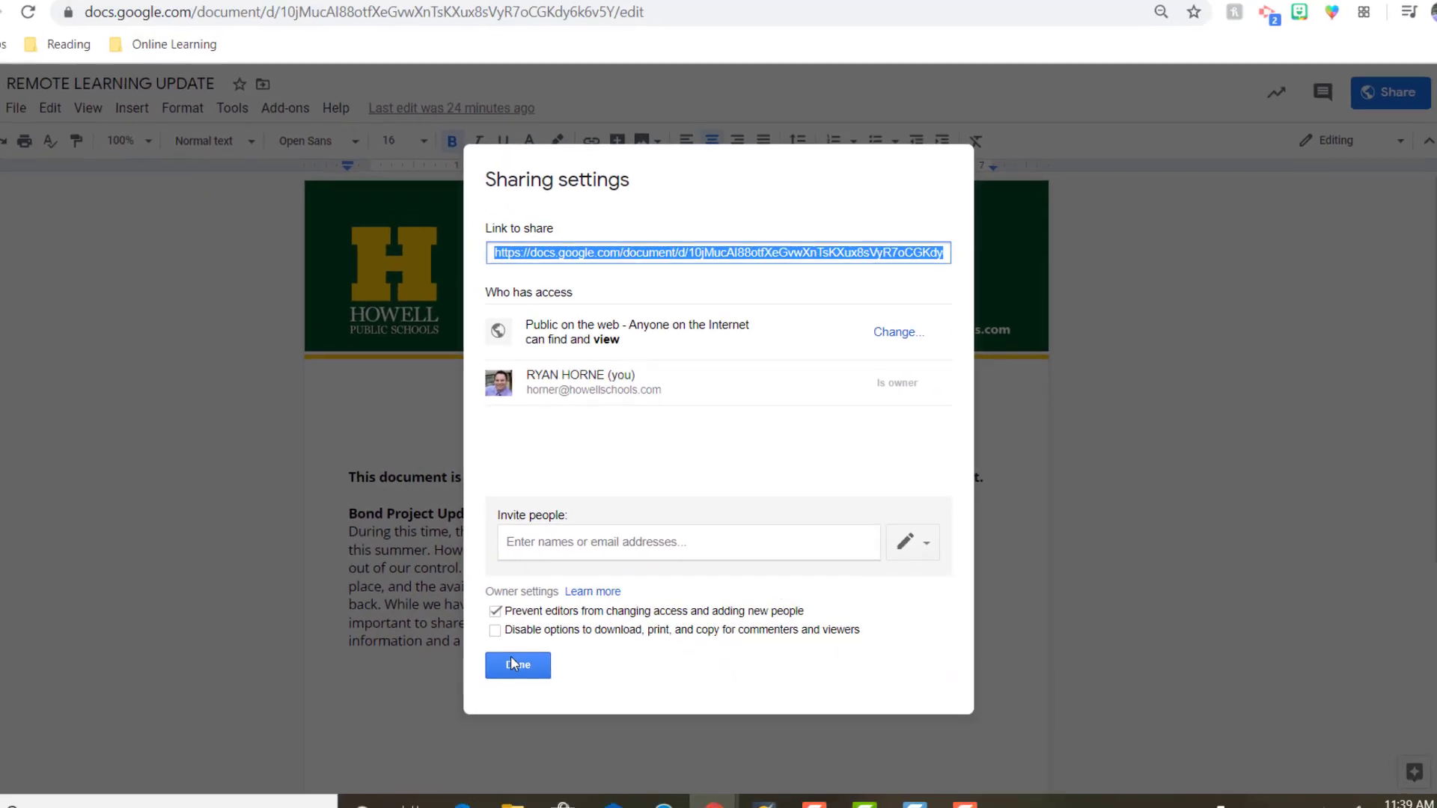
- Close the sharing settings and reopen sharing options to verify the public setting
left_click(394, 783)
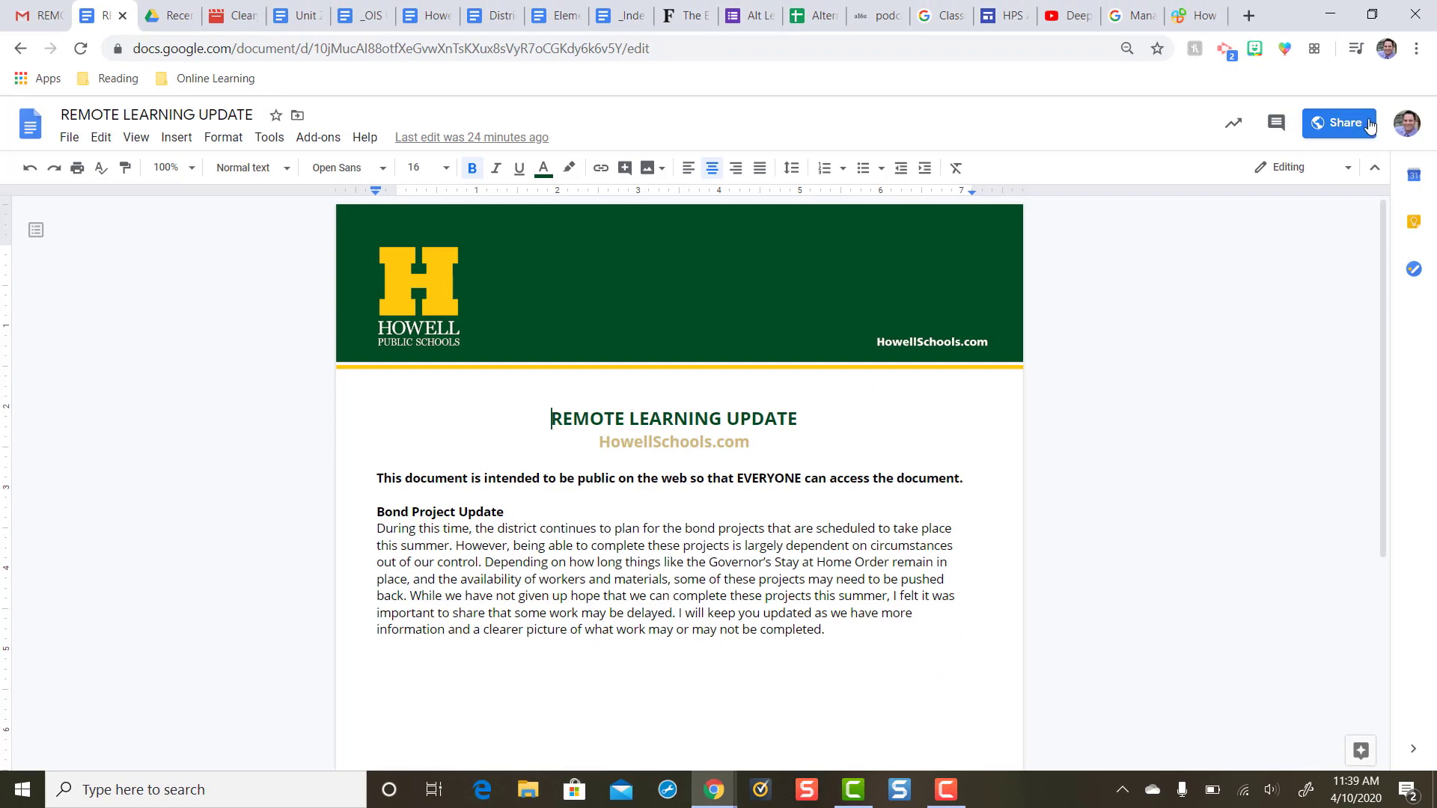
left_click(1338, 122)
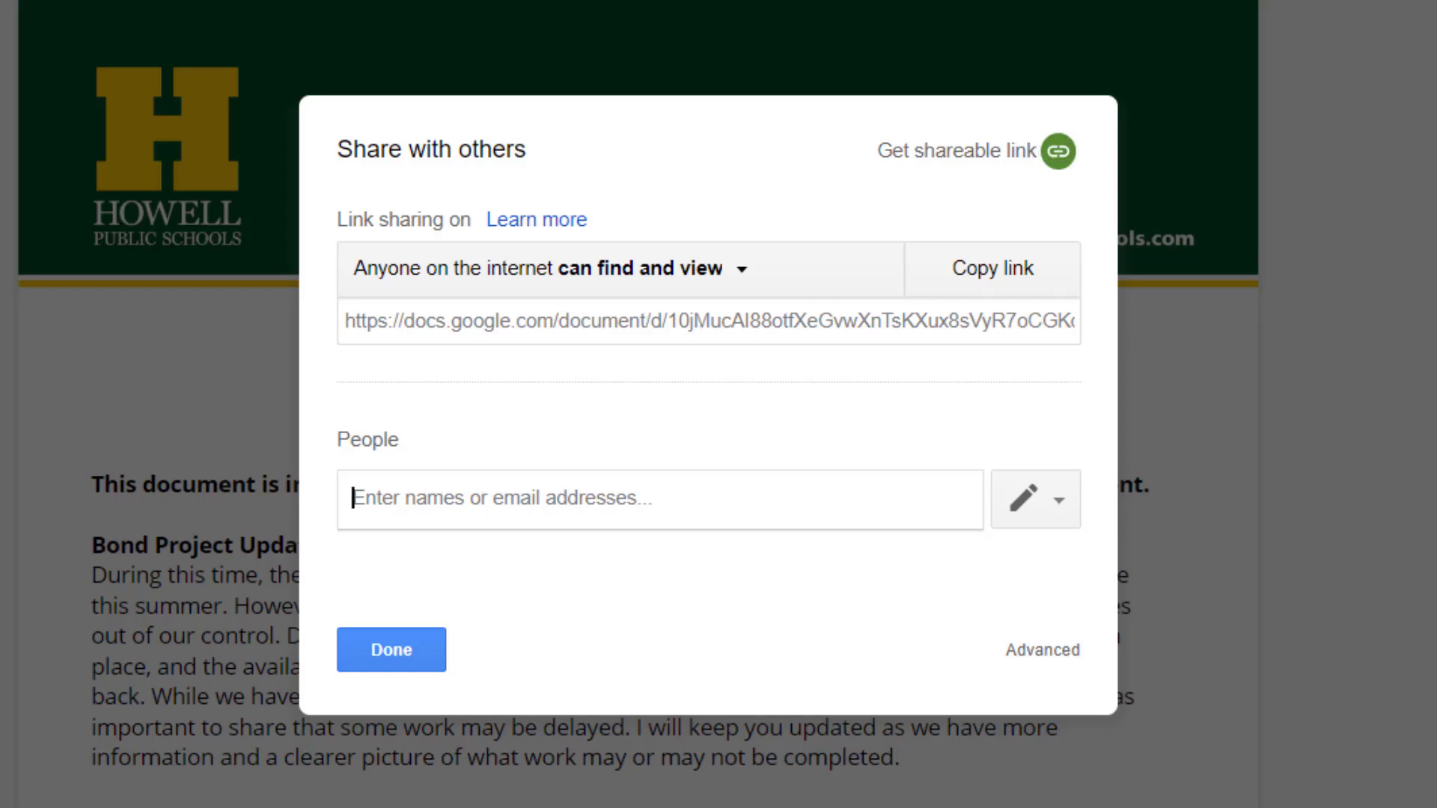
left_click(416, 663)
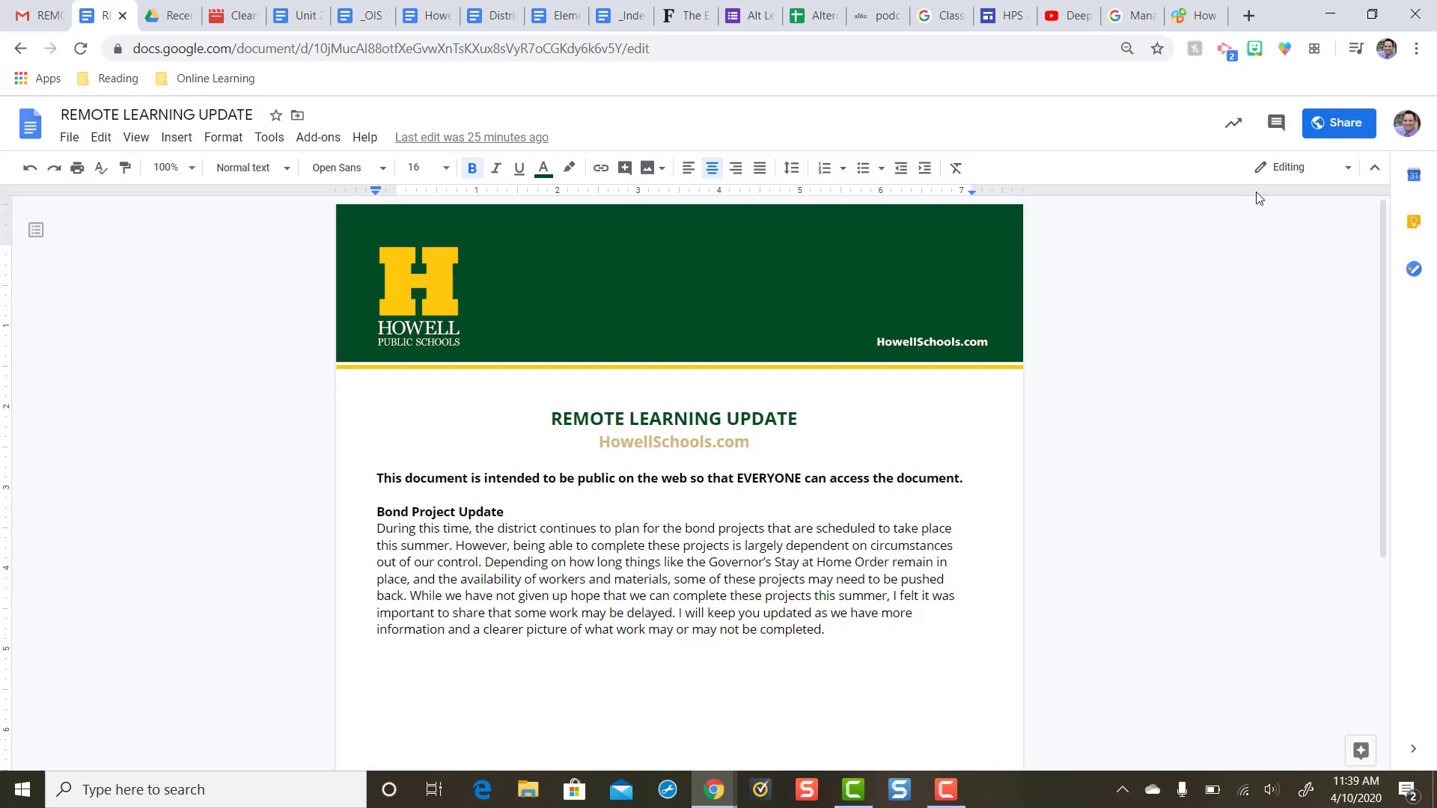
- Restrict the link to 'Anyone at Howell Public Schools with the link can view'
left_click(1332, 126)
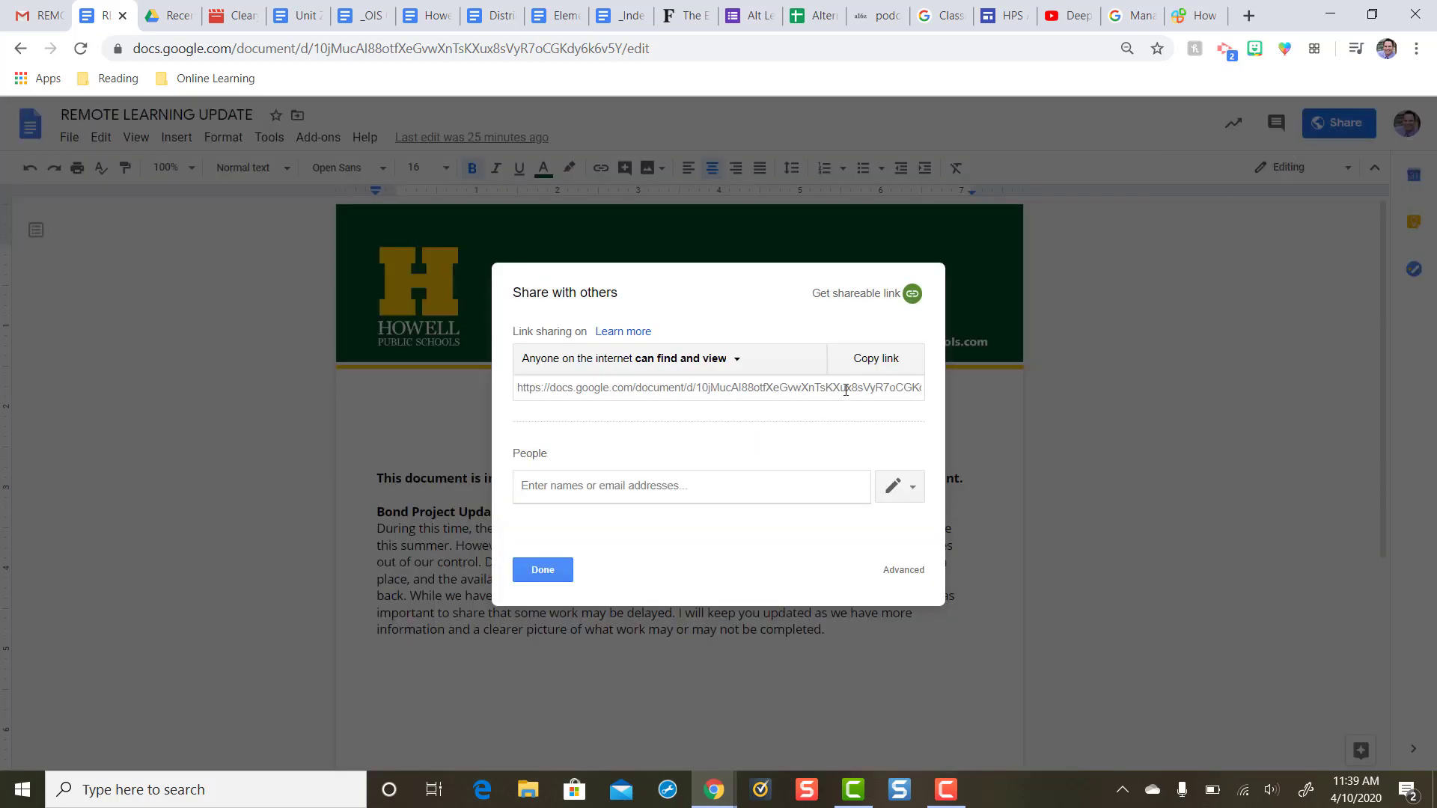
left_click(774, 360)
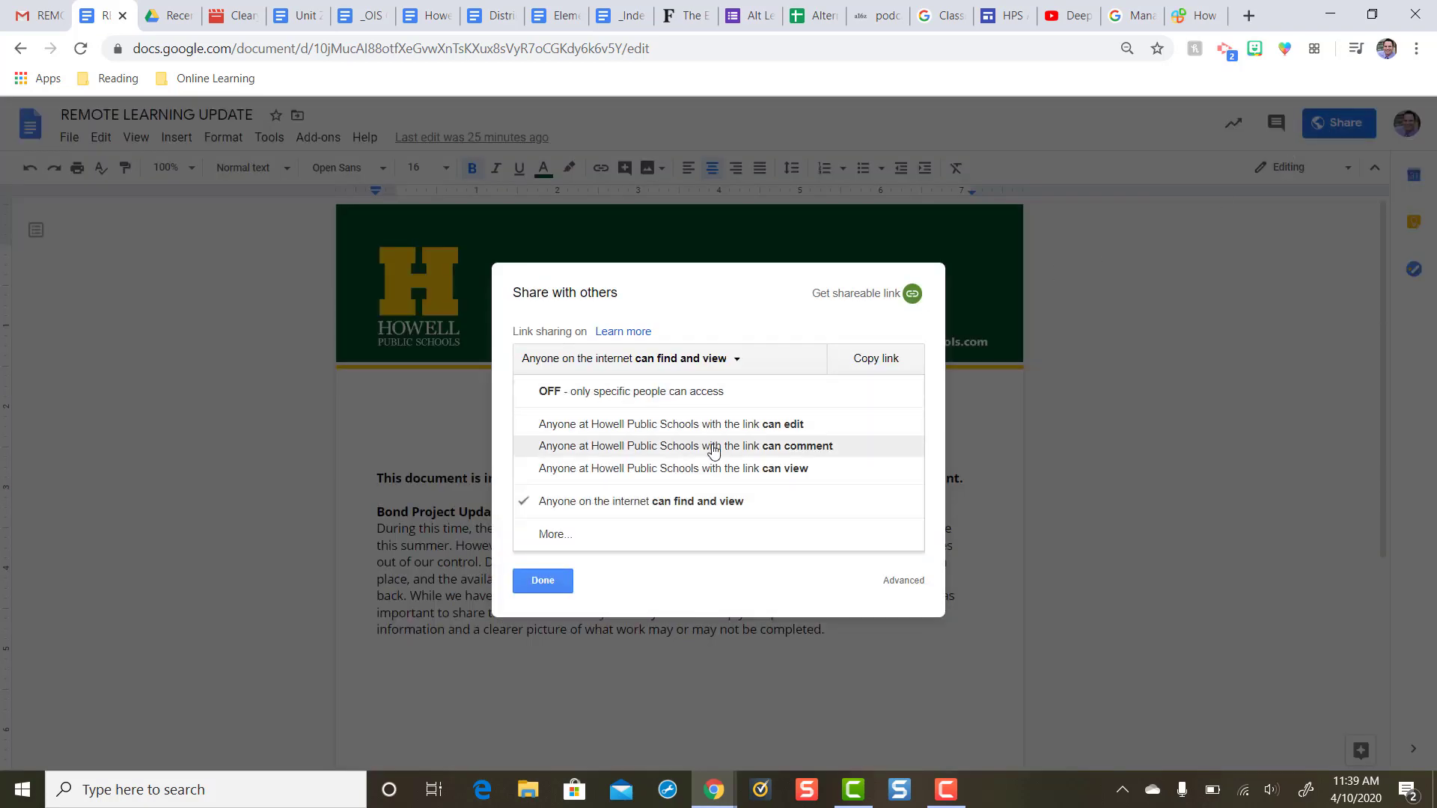
left_click(718, 469)
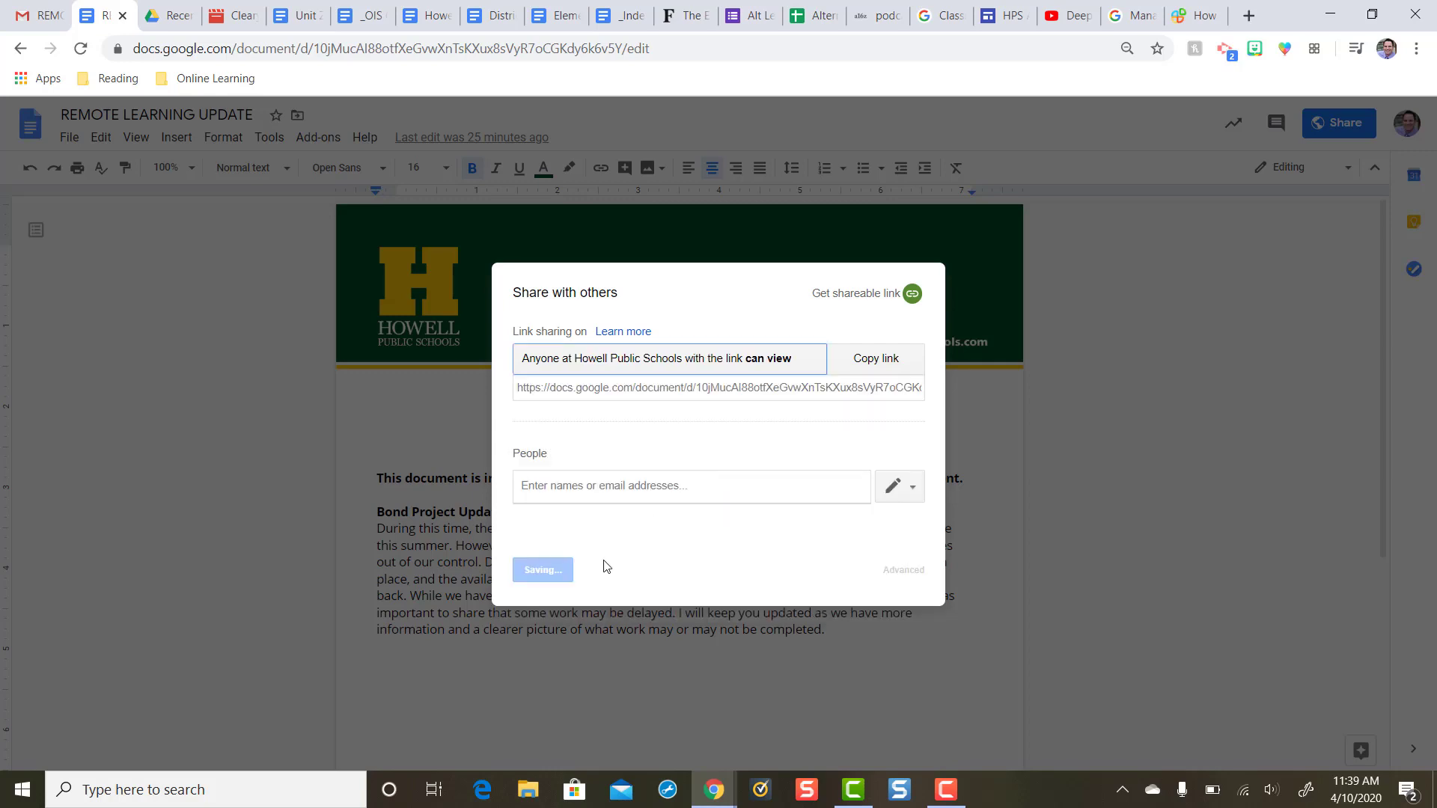
left_click(543, 570)
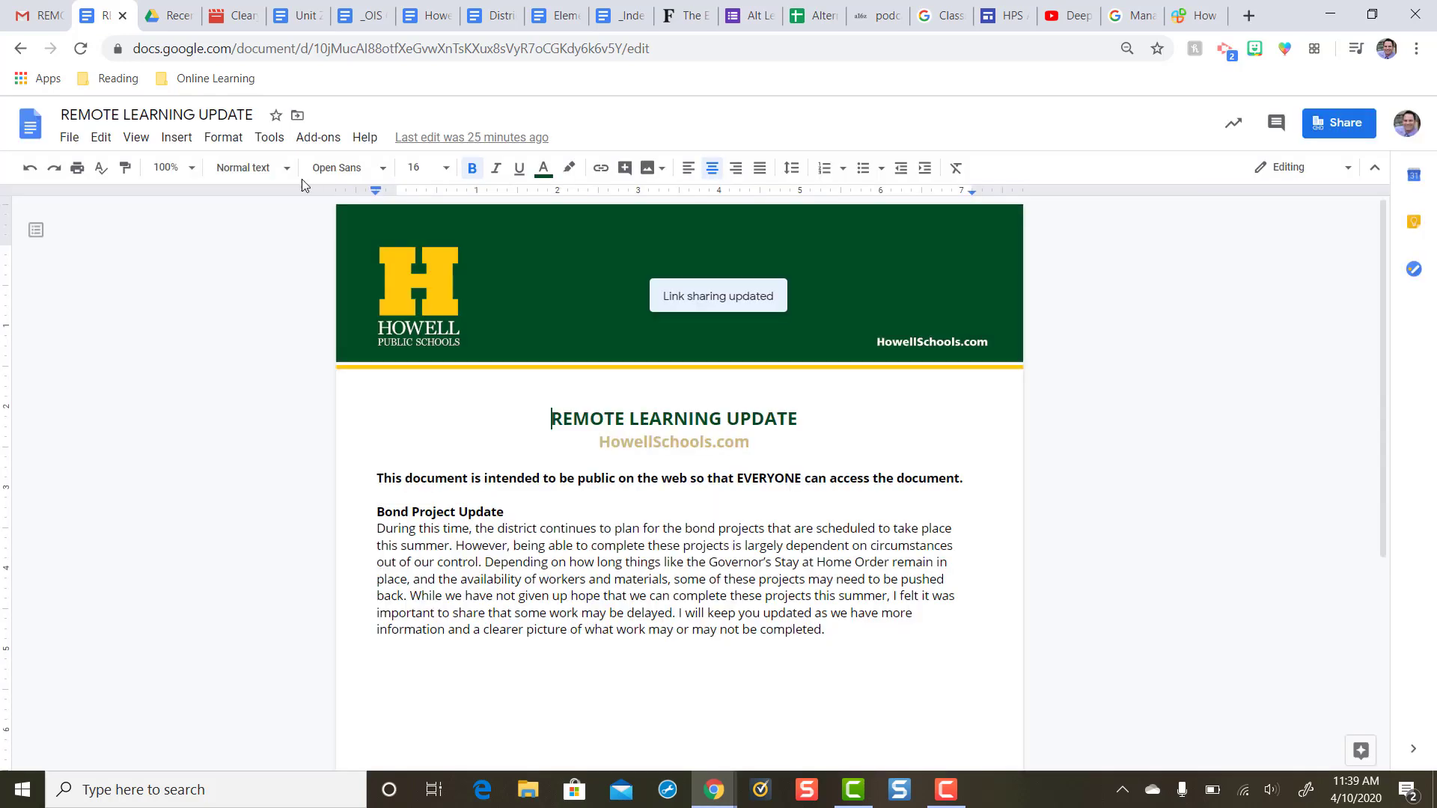
- From Drive's Recent list, make REMOTE LEARNING UPDATE 'Public on the web' and recheck its link status
left_click(168, 16)
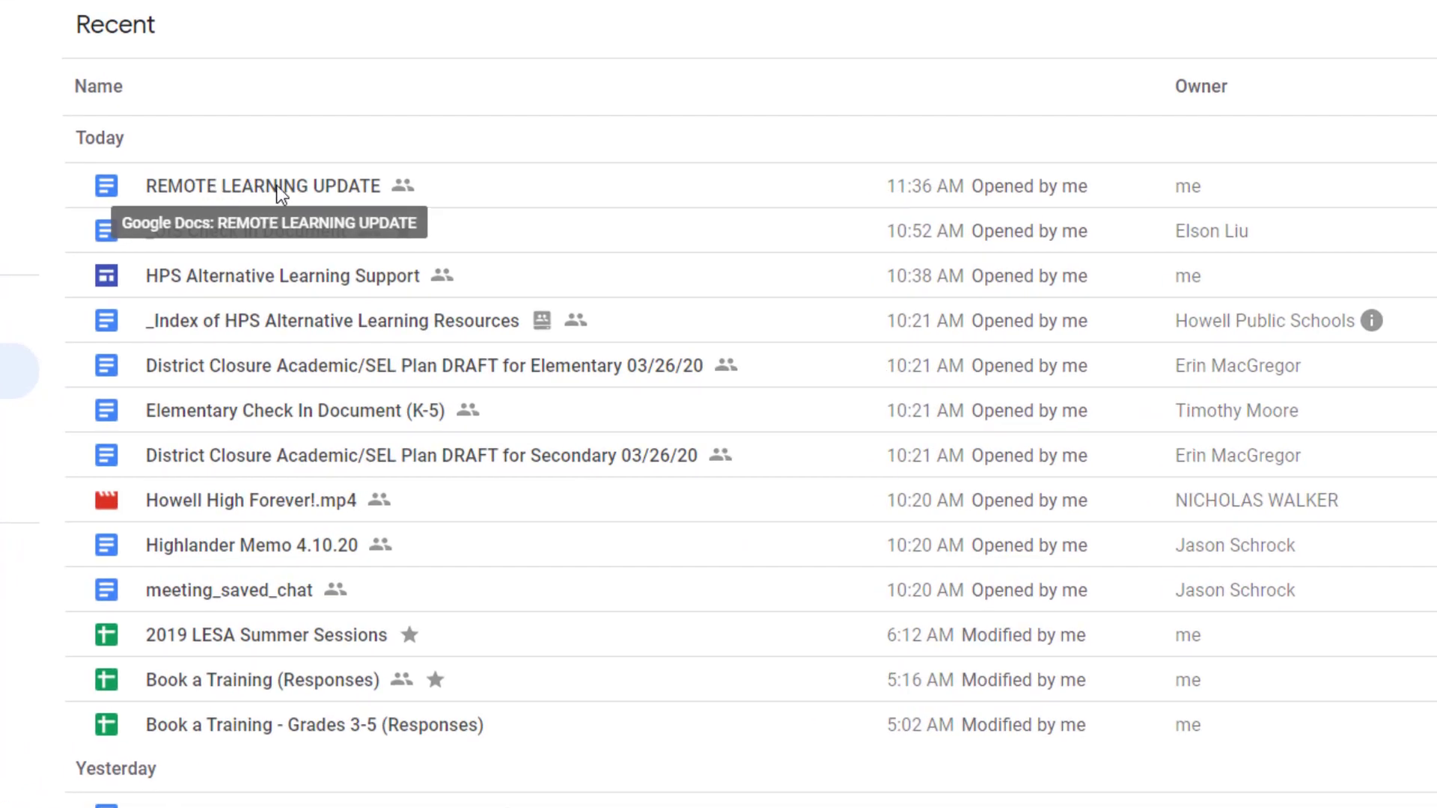
right_click(276, 186)
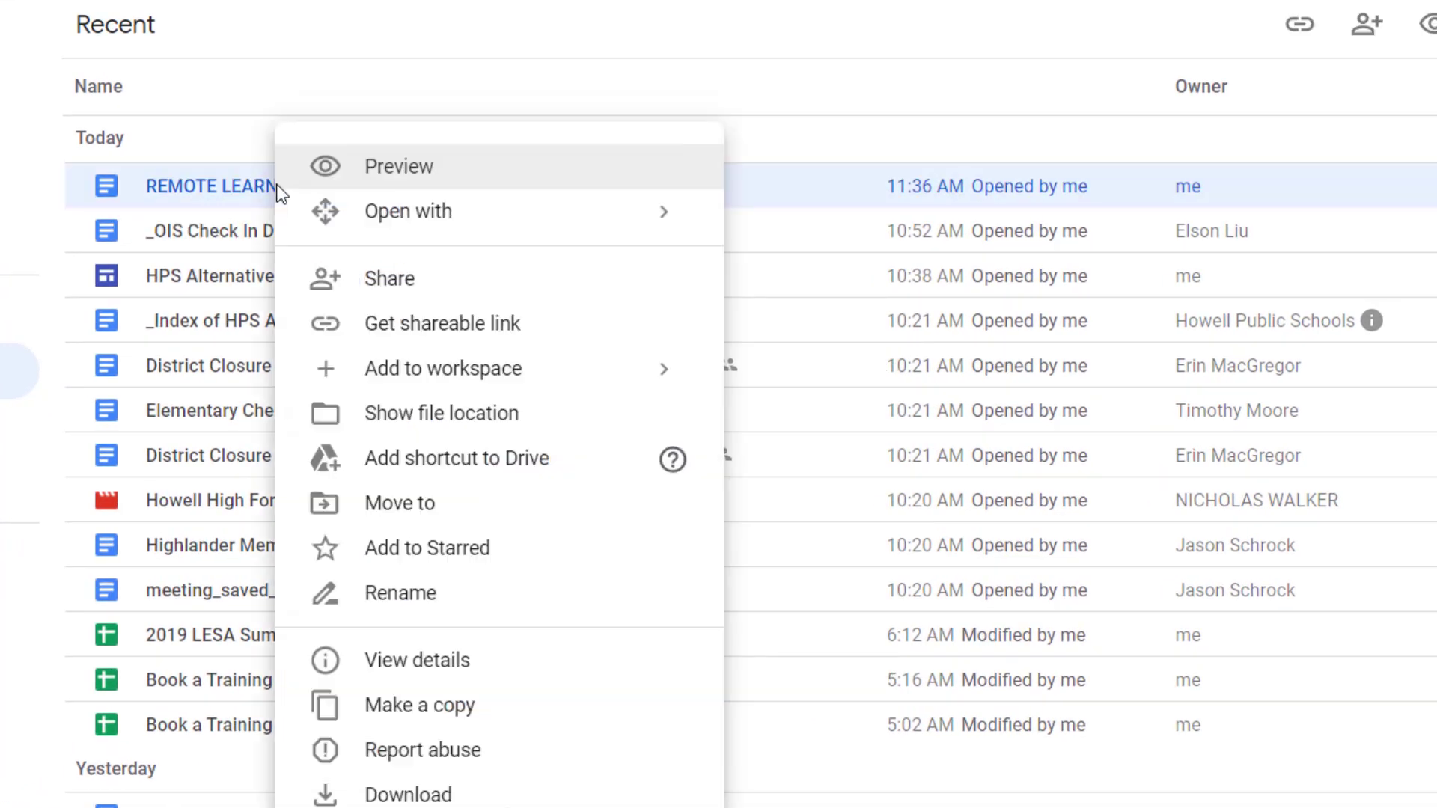
left_click(431, 280)
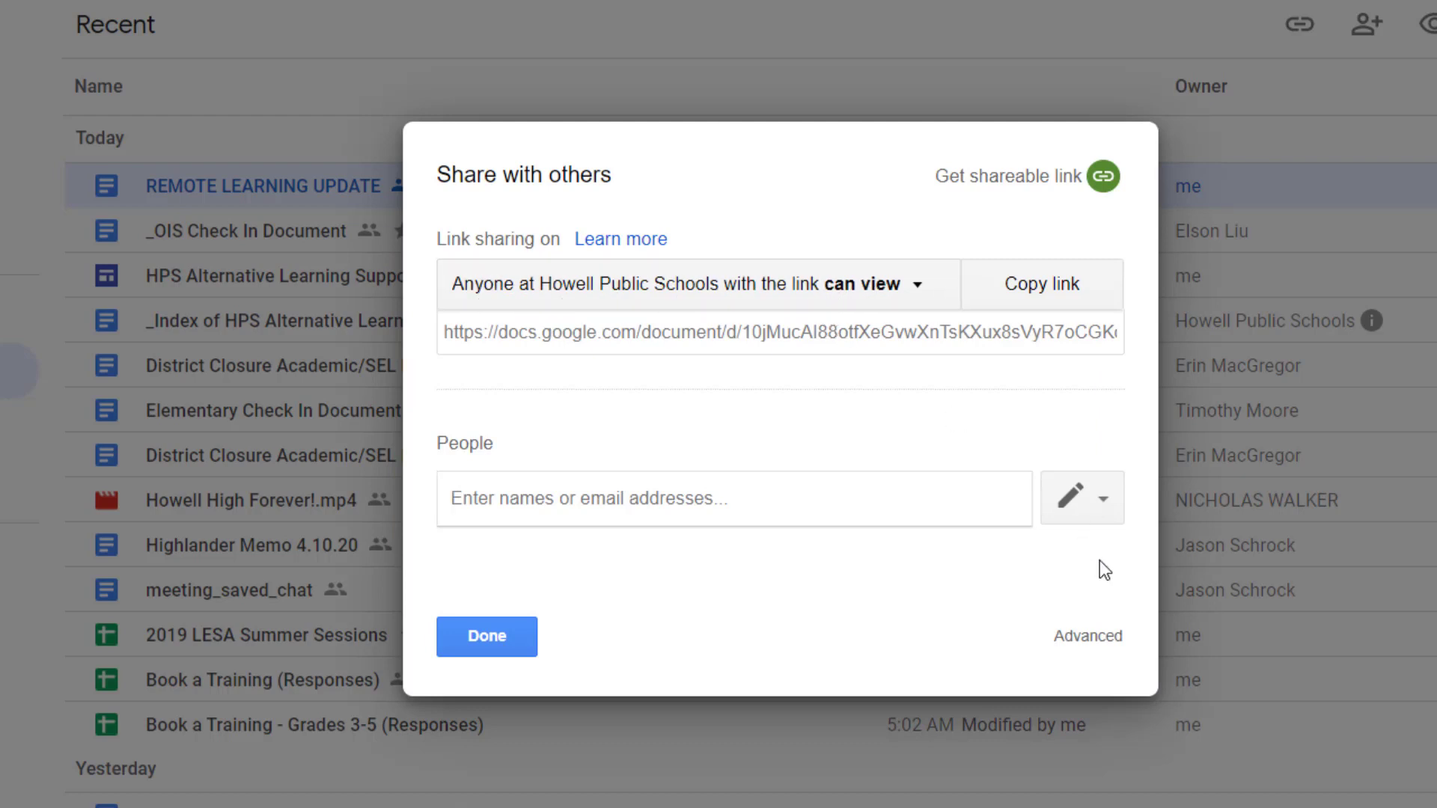
left_click(1081, 640)
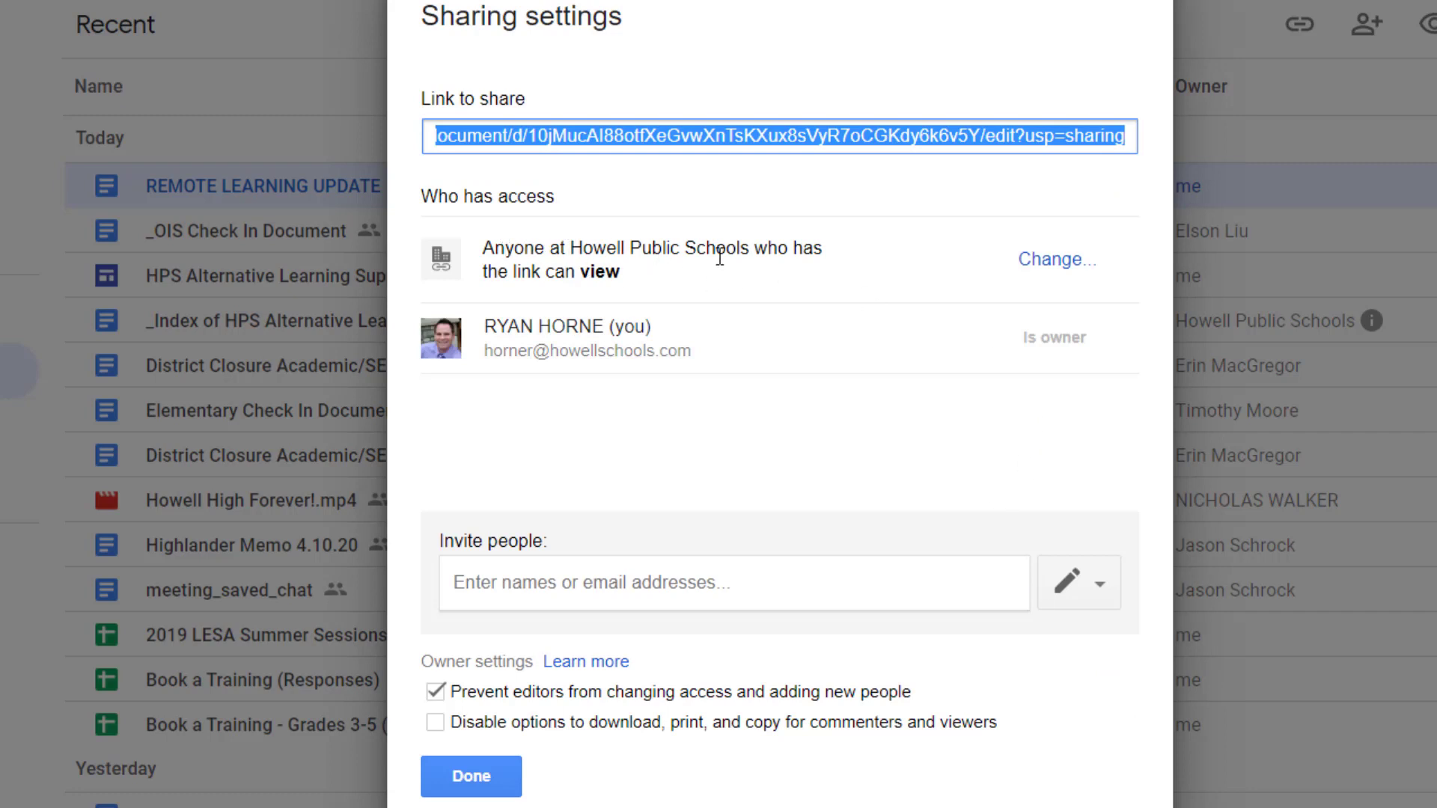
left_click(1055, 261)
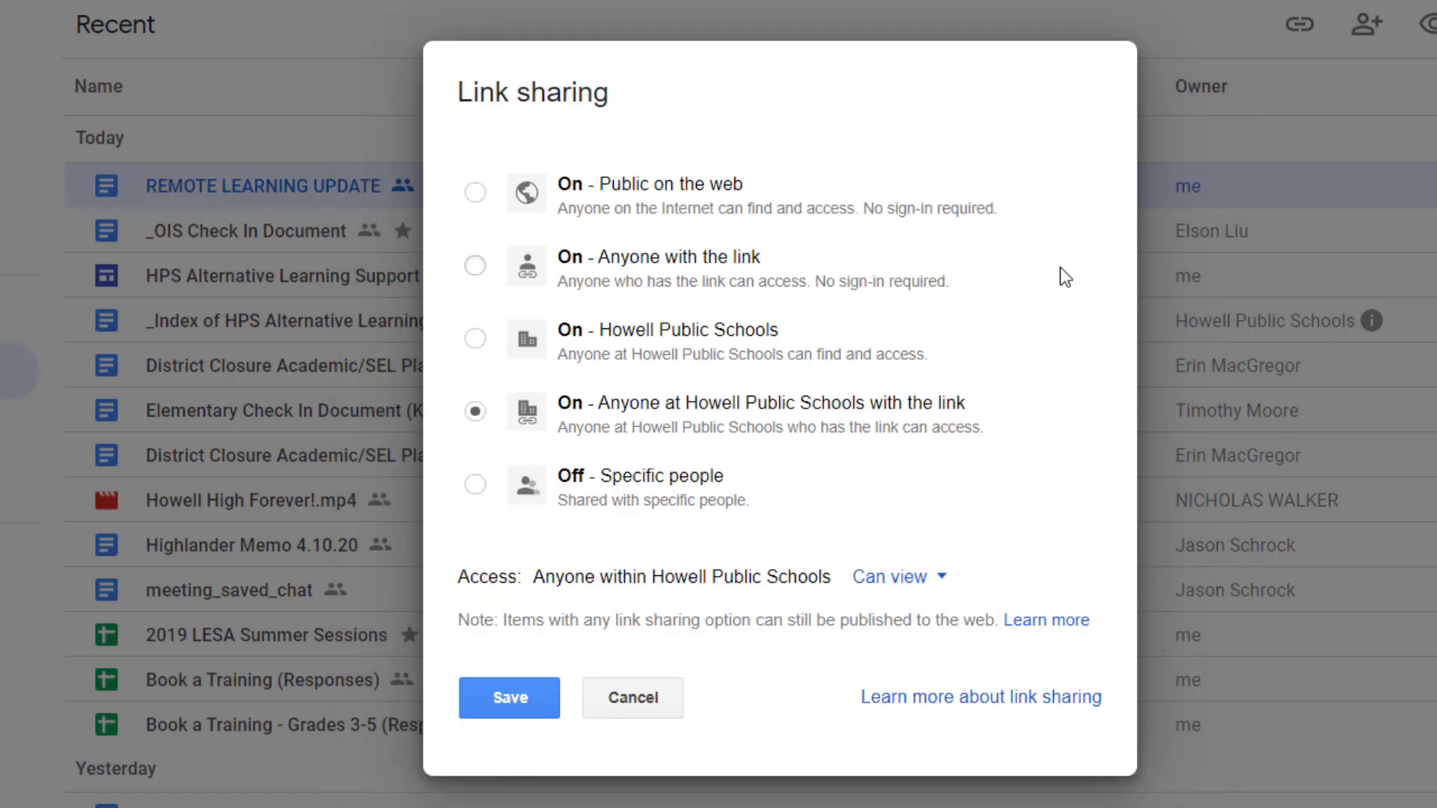
left_click(472, 195)
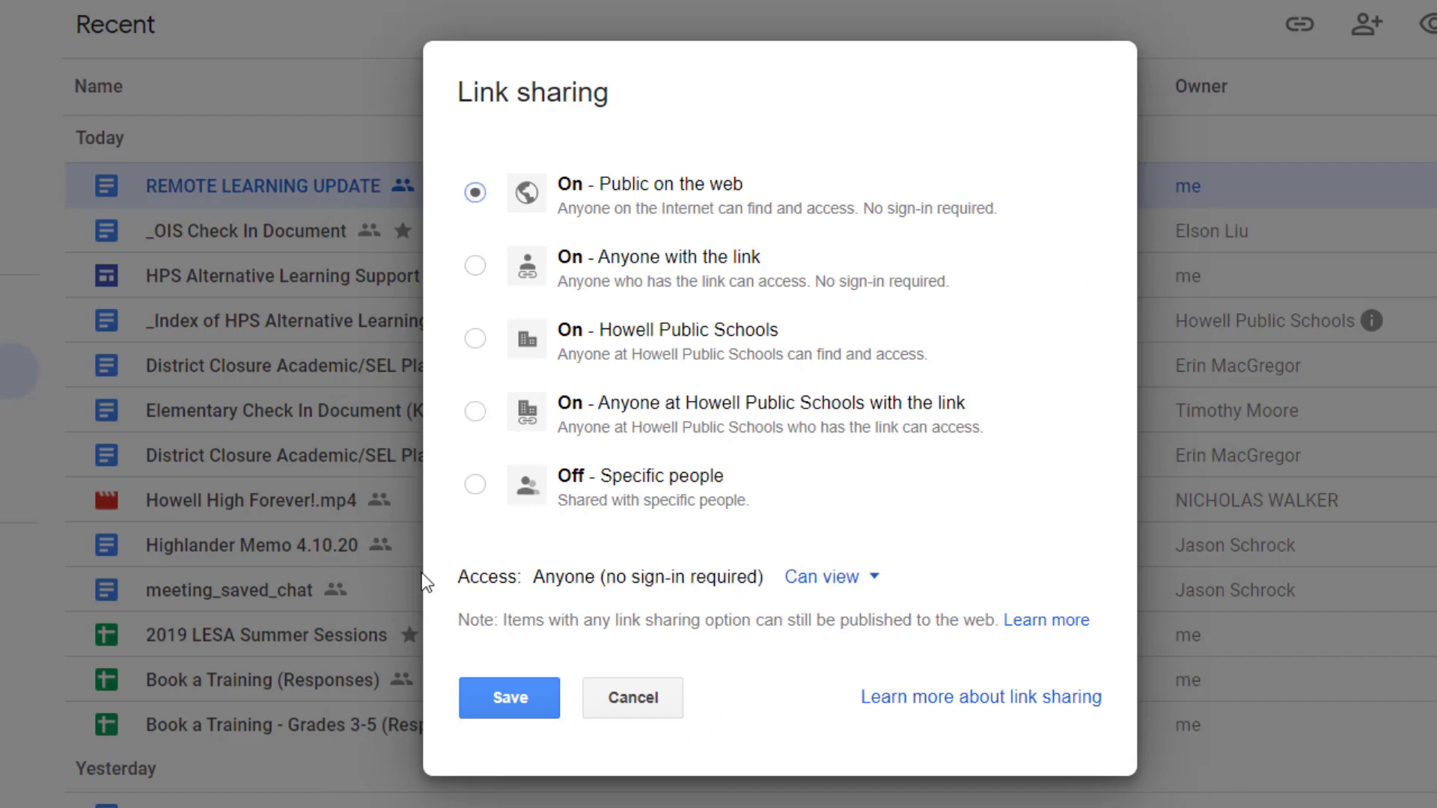
left_click(501, 695)
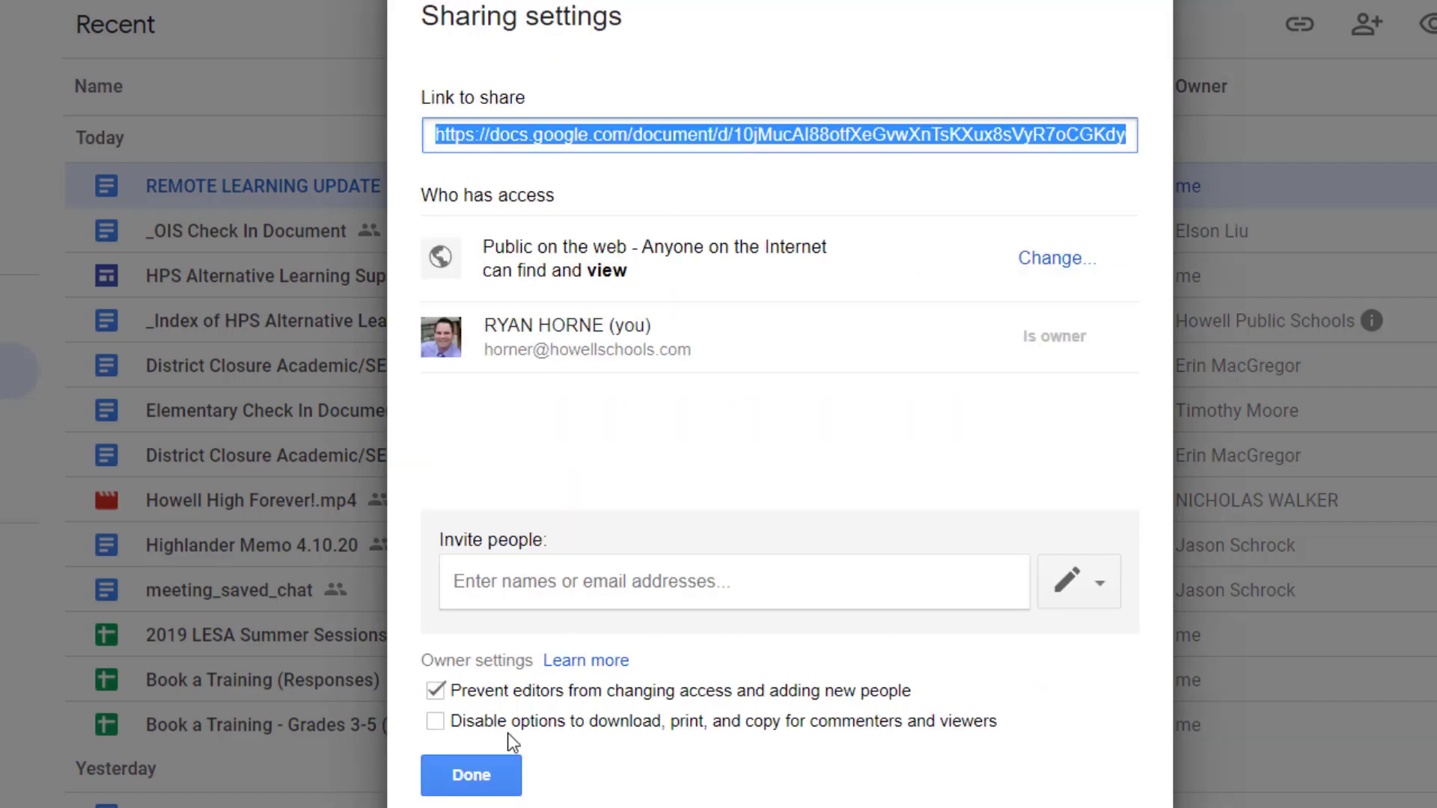
left_click(498, 762)
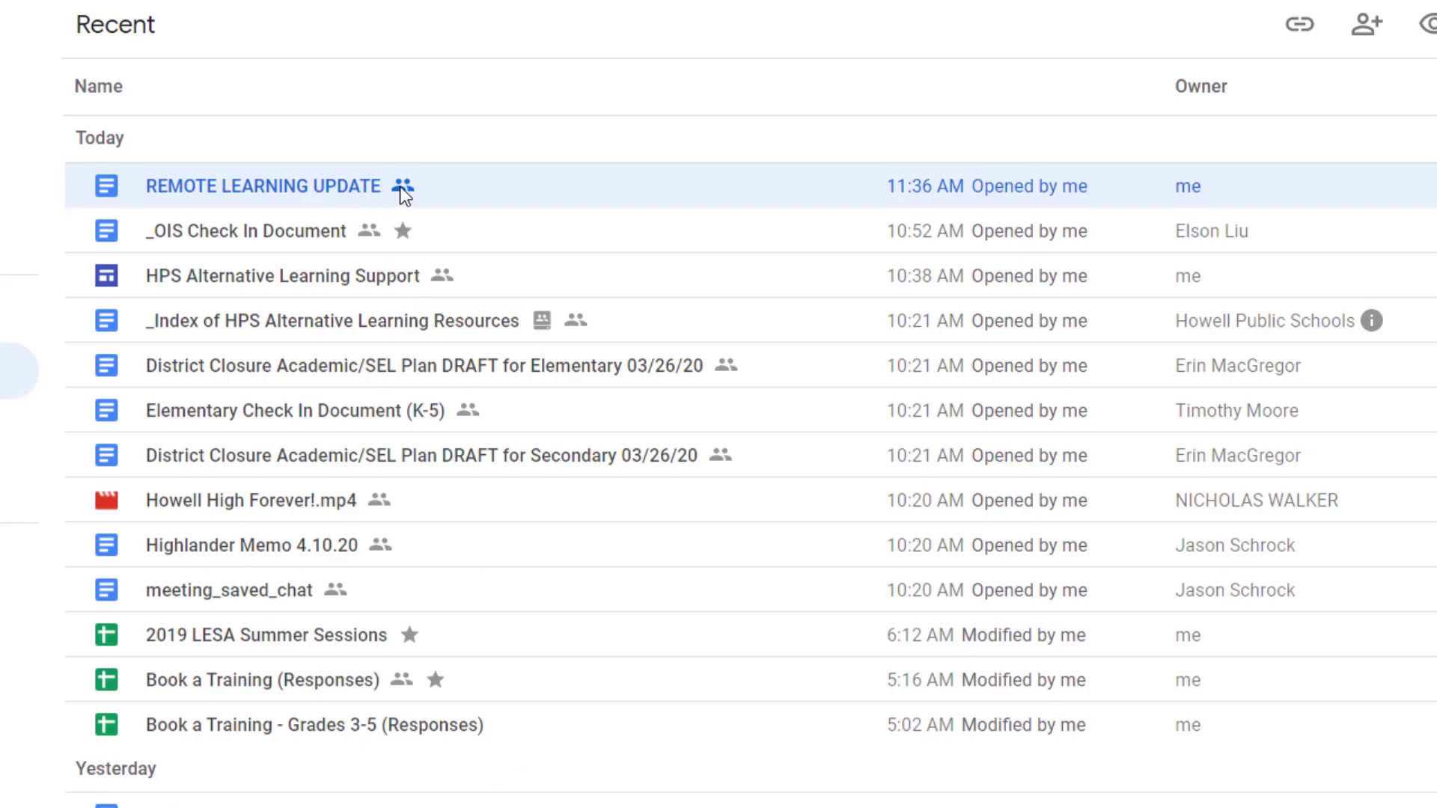
right_click(343, 194)
mouse_move(476, 212)
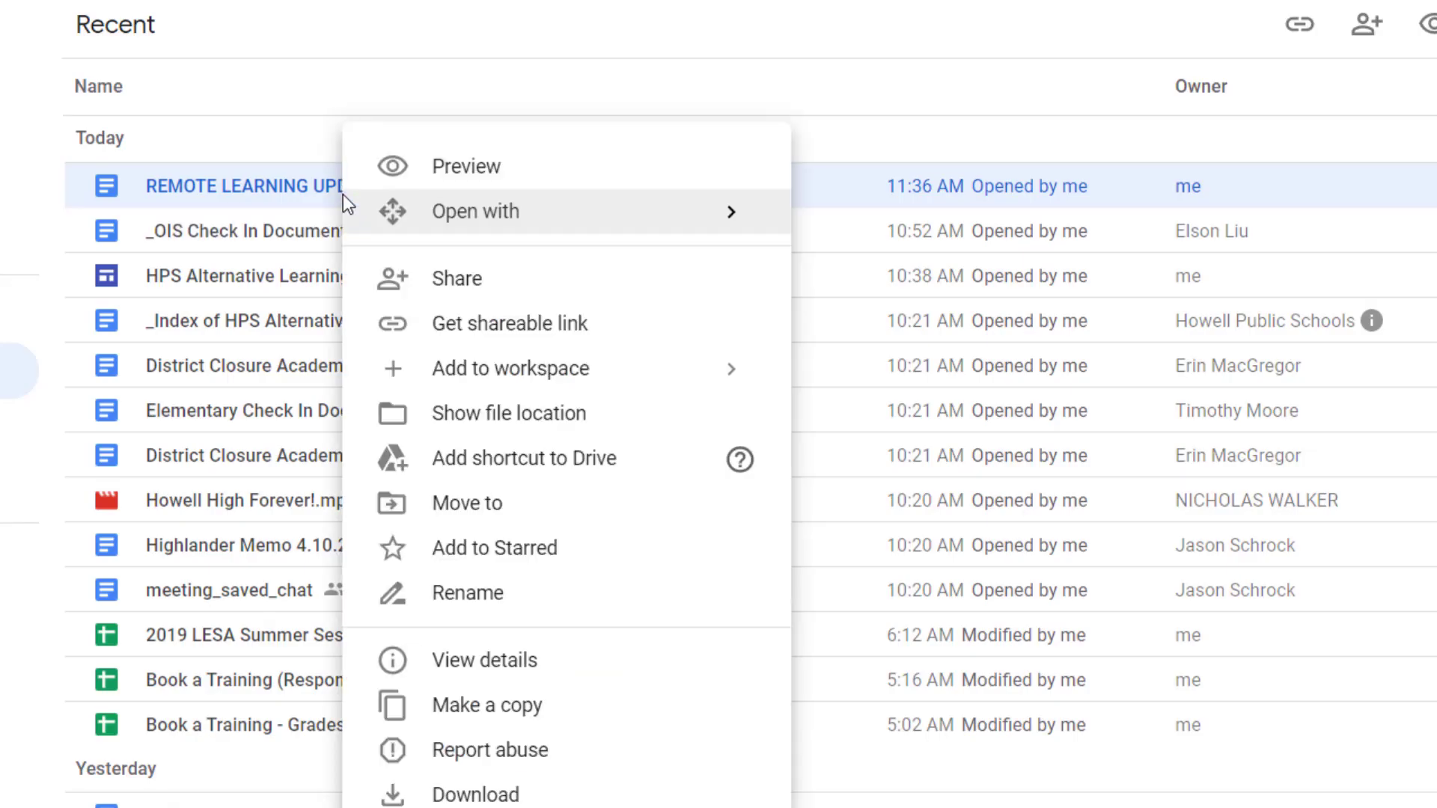
left_click(519, 326)
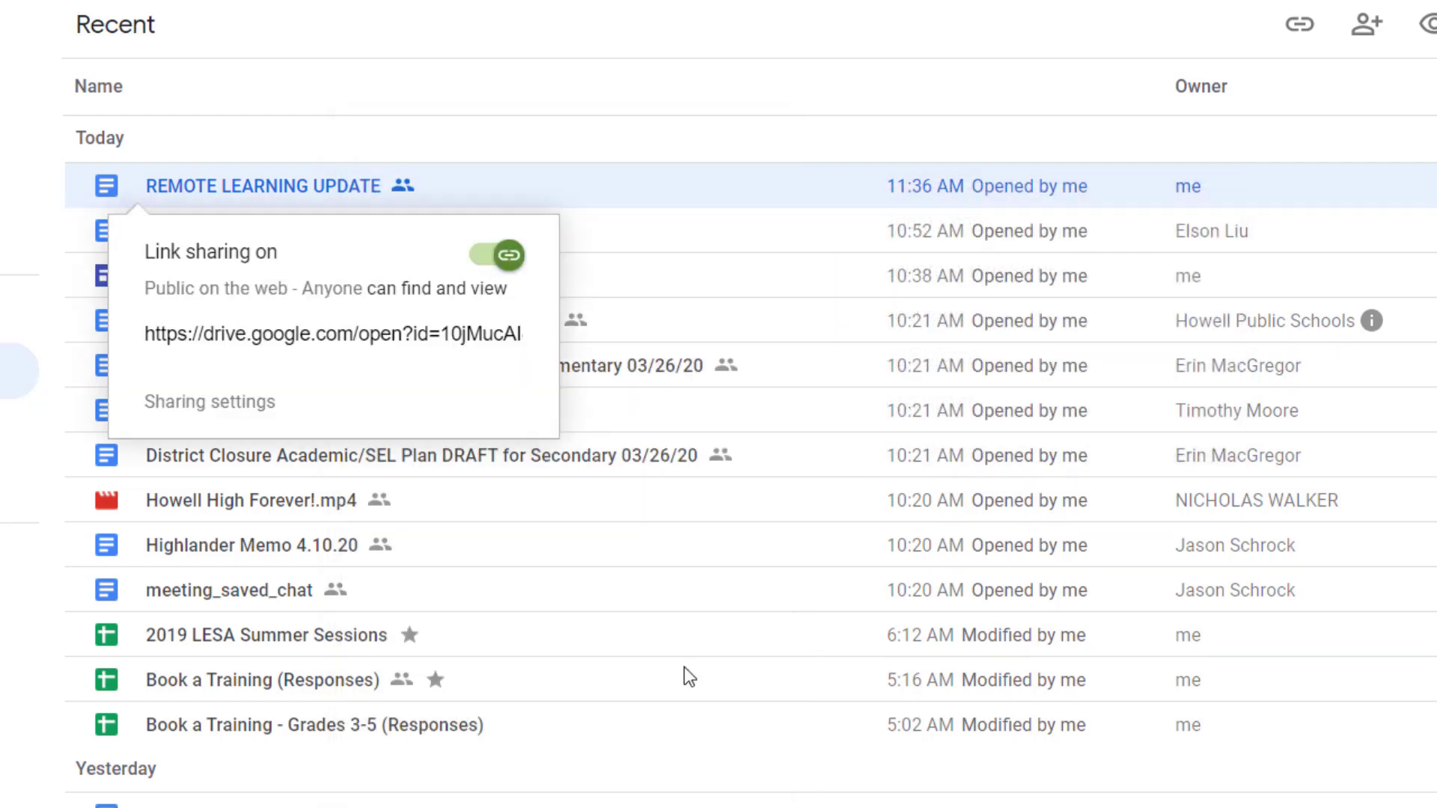
mouse_move(713, 789)
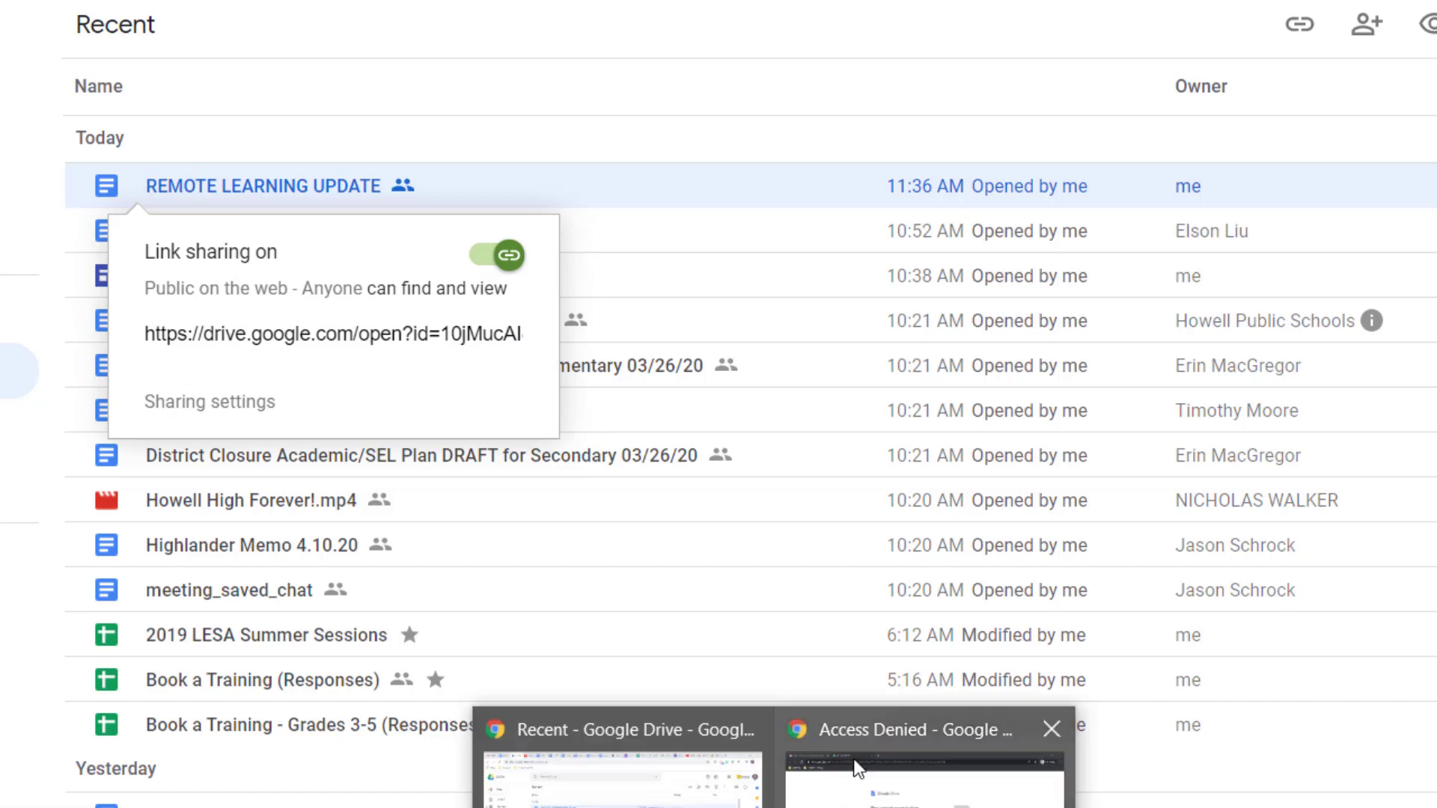
- Close the permission-error tab in the incognito window and reopen the emailed document link
left_click(813, 694)
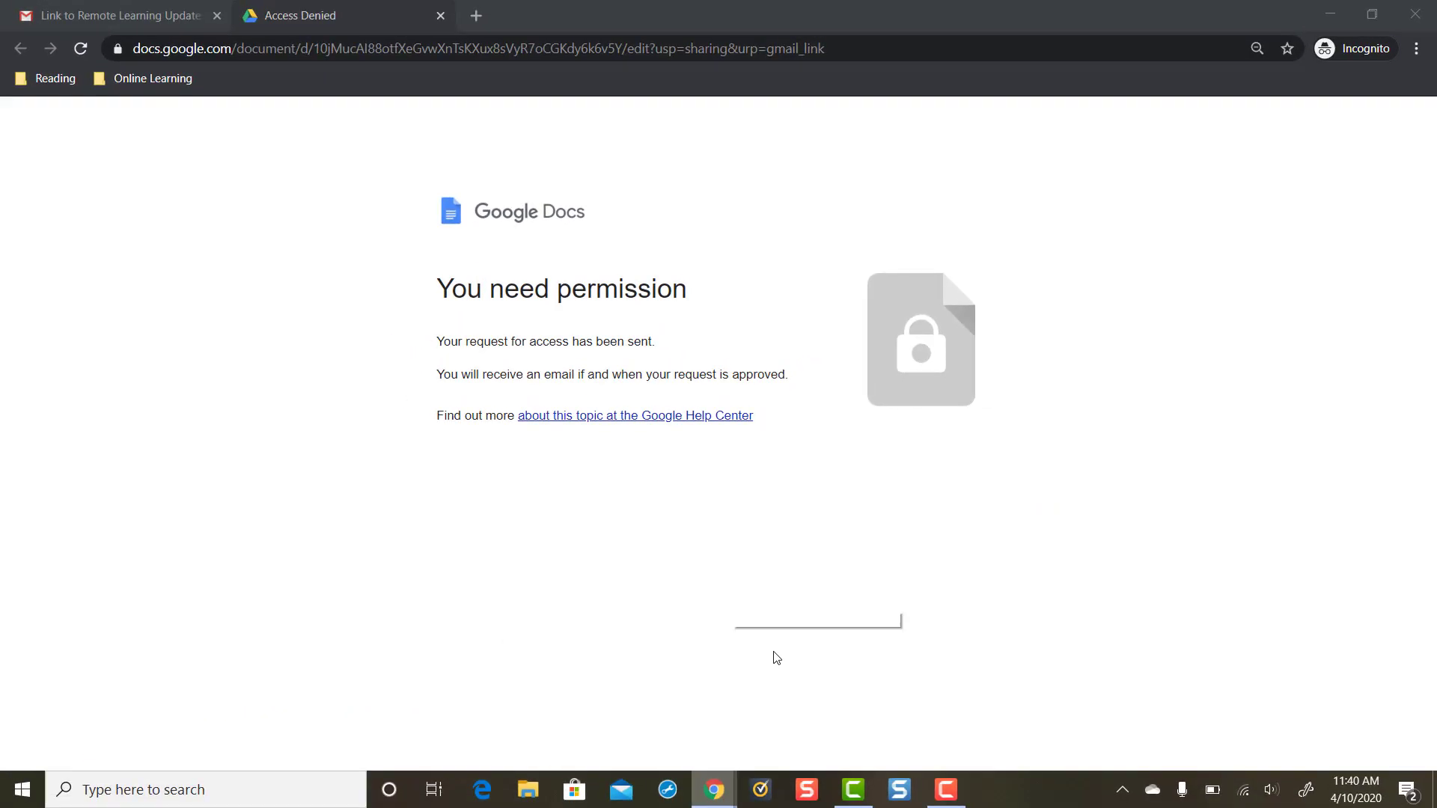
left_click(439, 15)
left_click(423, 362)
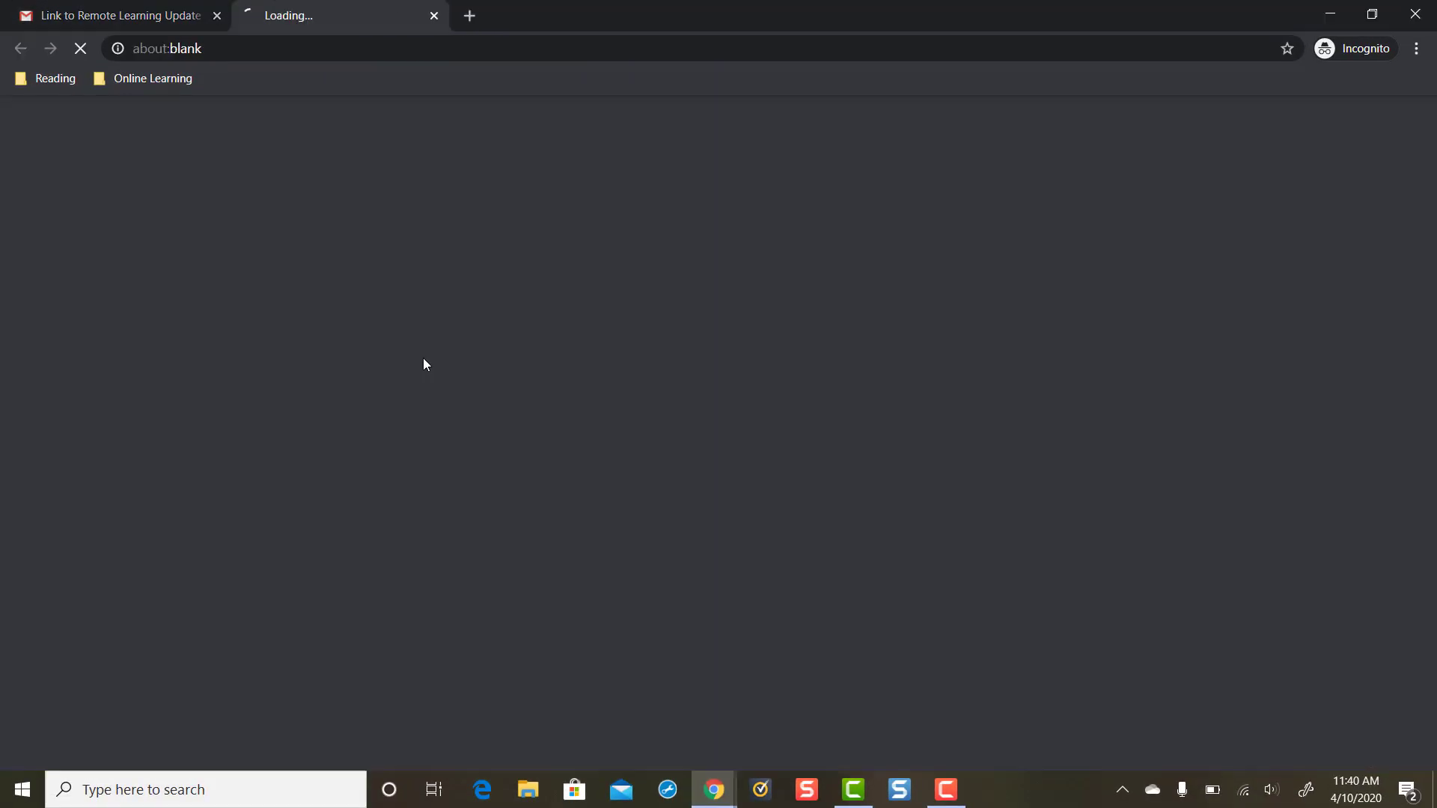